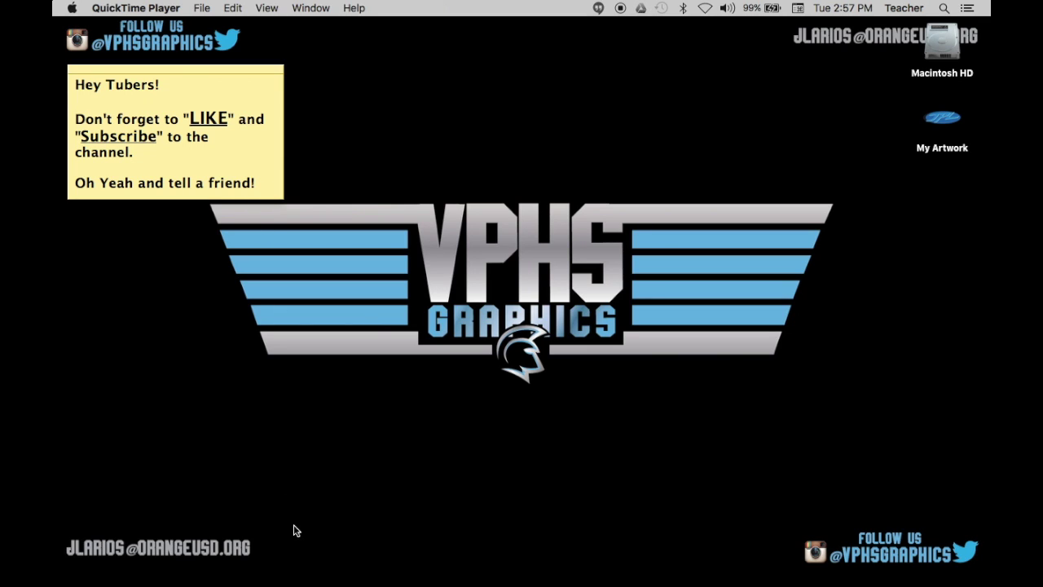
- Launch Photoshop and create a U.S. Paper document, 11 × 8.5 inches at 300 pixels/inch
mouse_move(259, 584)
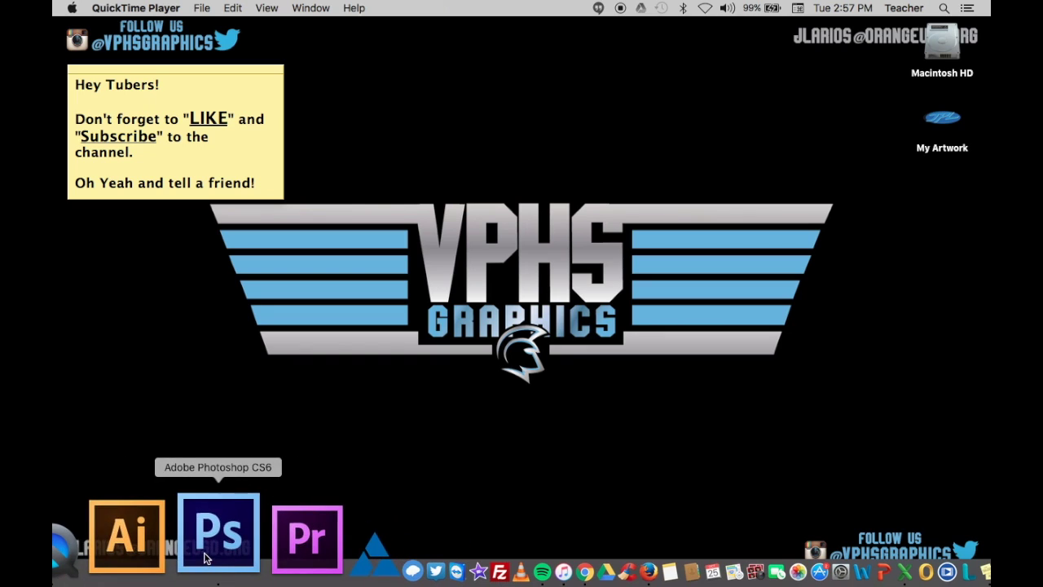
click(205, 556)
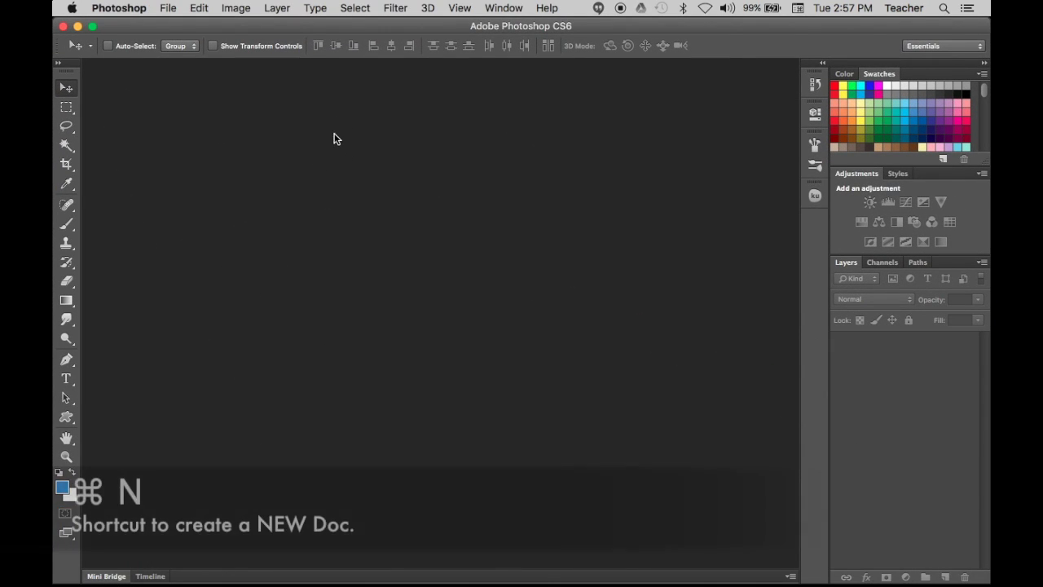
click(168, 8)
click(186, 30)
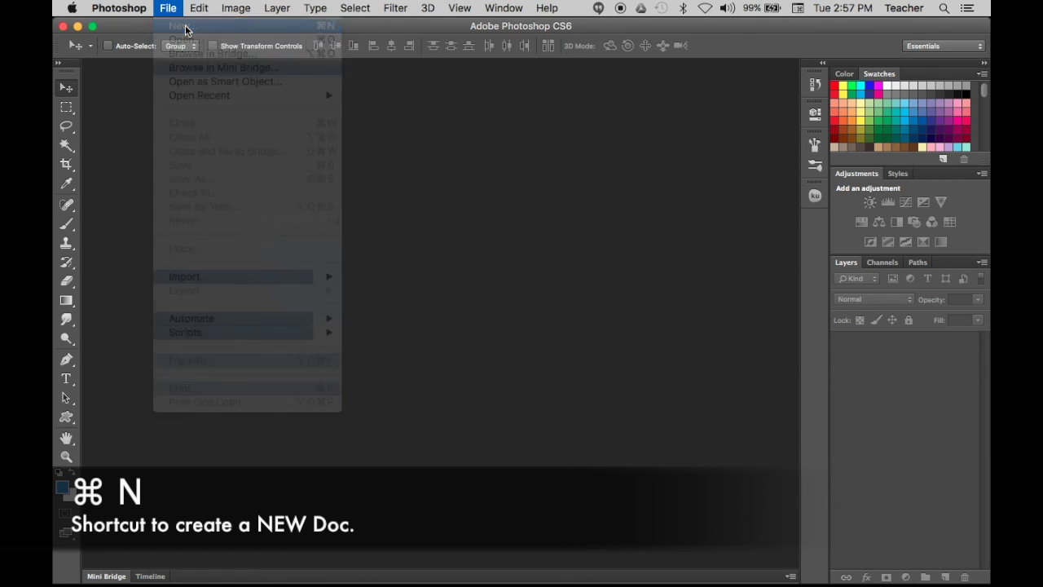
click(481, 181)
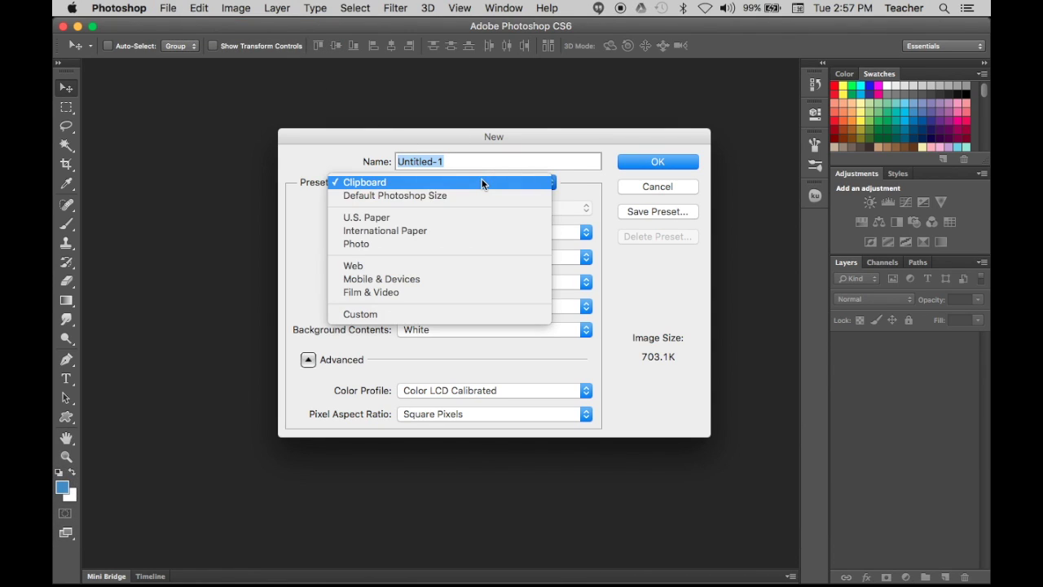
click(475, 219)
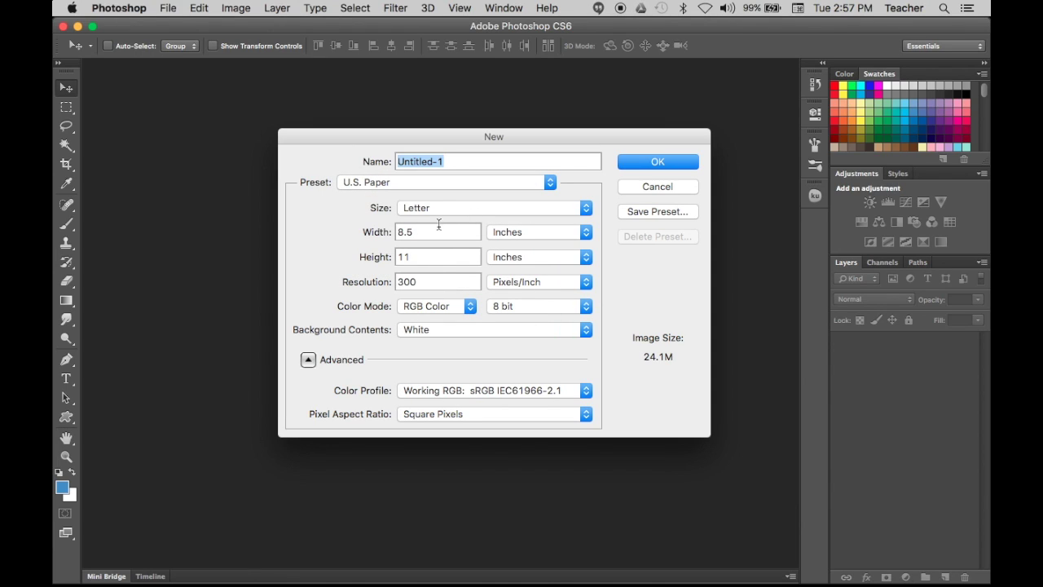
drag(432, 233, 391, 262)
text(11)
text(8.)
text(5)
click(634, 162)
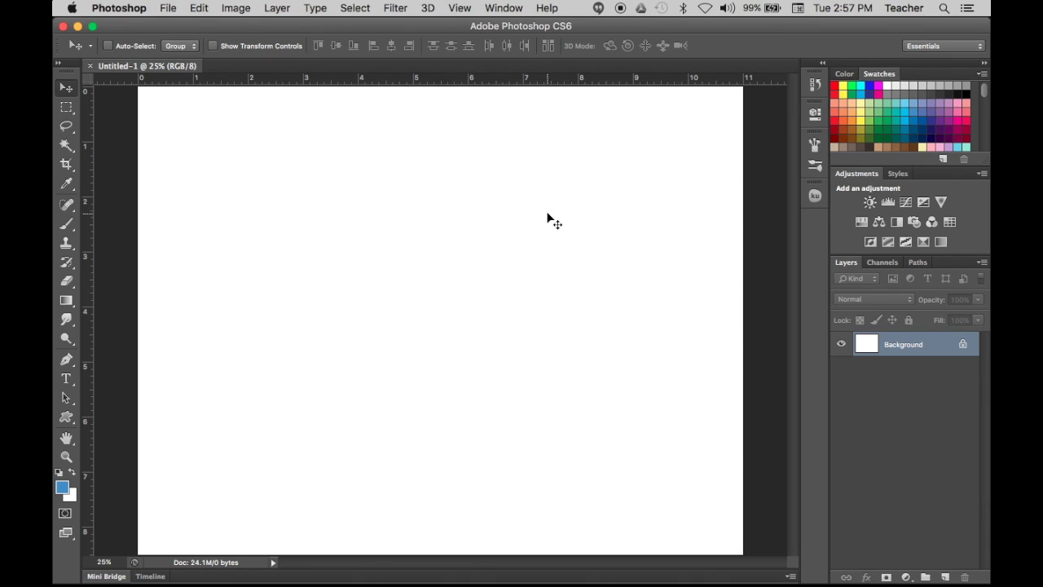
- Paste the Picasso photo as Layer 1 and scale it up proportionally to span the page width
key(super+v)
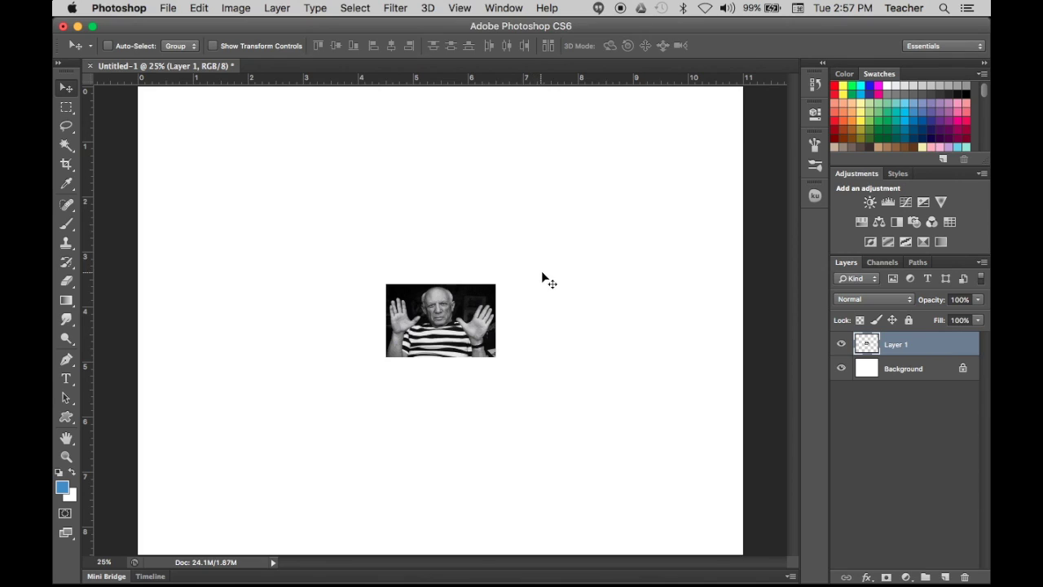
key(super+minus)
key(super+t)
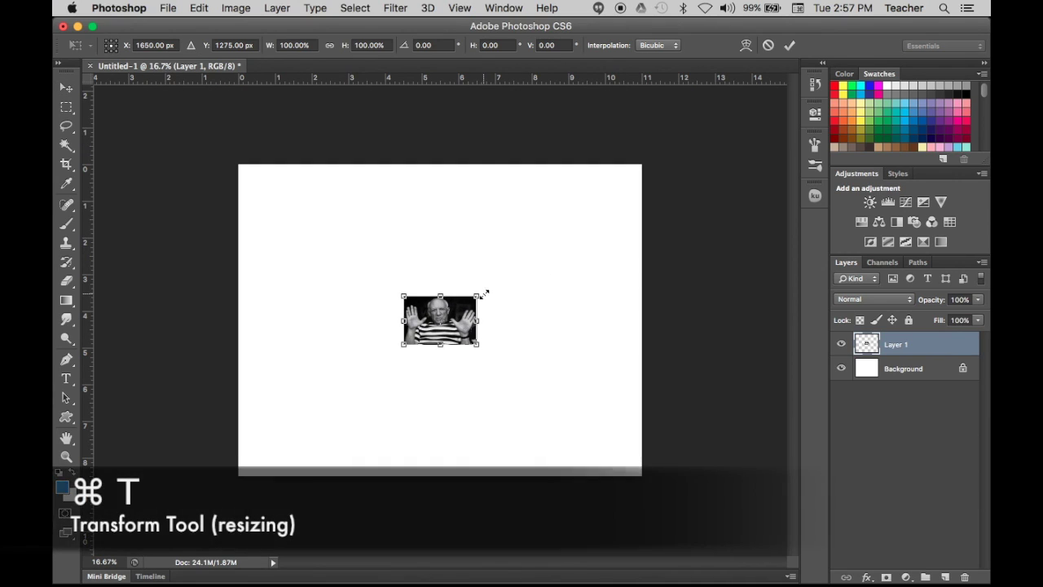
drag(478, 295, 642, 180)
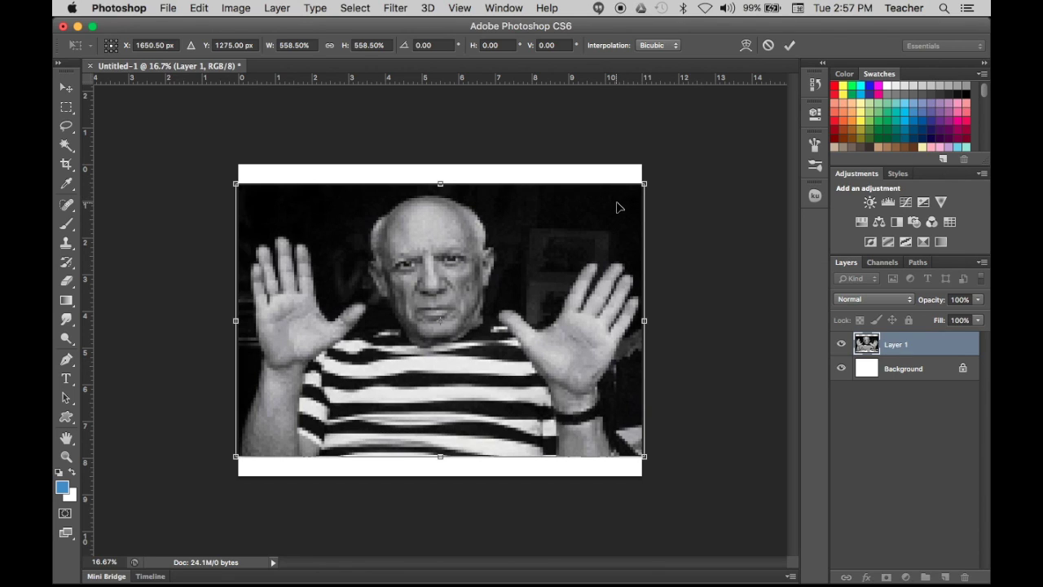
mouse_move(440, 184)
mouse_down()
mouse_move(440, 210)
mouse_move(442, 175)
mouse_move(444, 184)
mouse_up()
key(super+z)
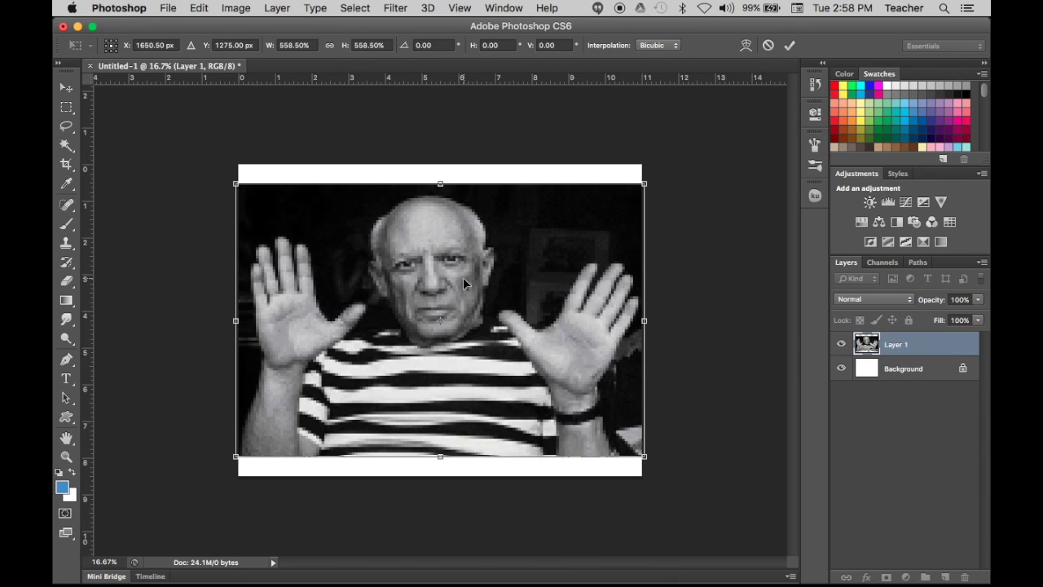
key(Return)
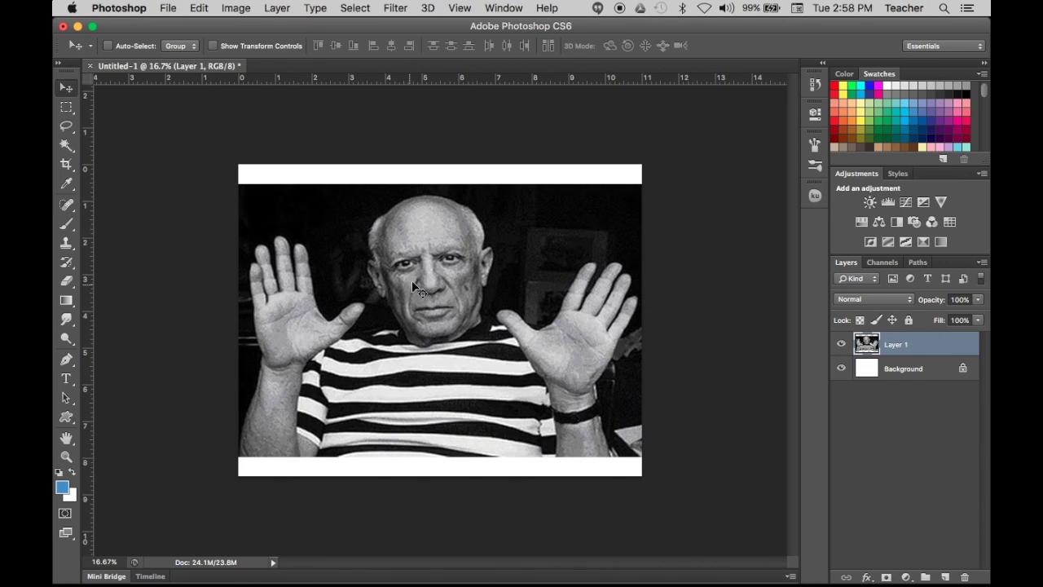
- Dismiss the Filter menu and pick the Rectangular Marquee Tool from the marquee flyout
click(399, 8)
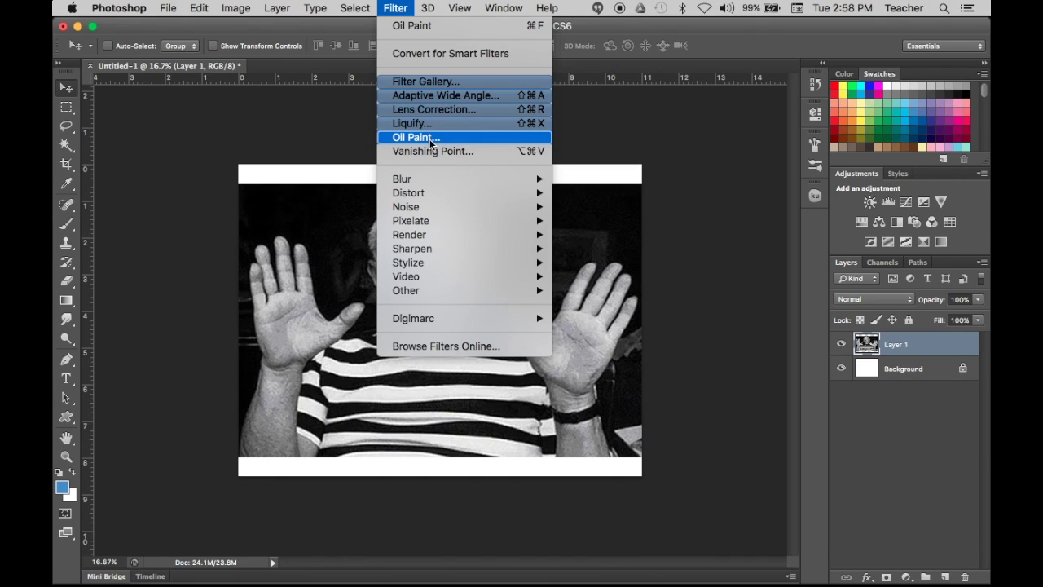
click(610, 27)
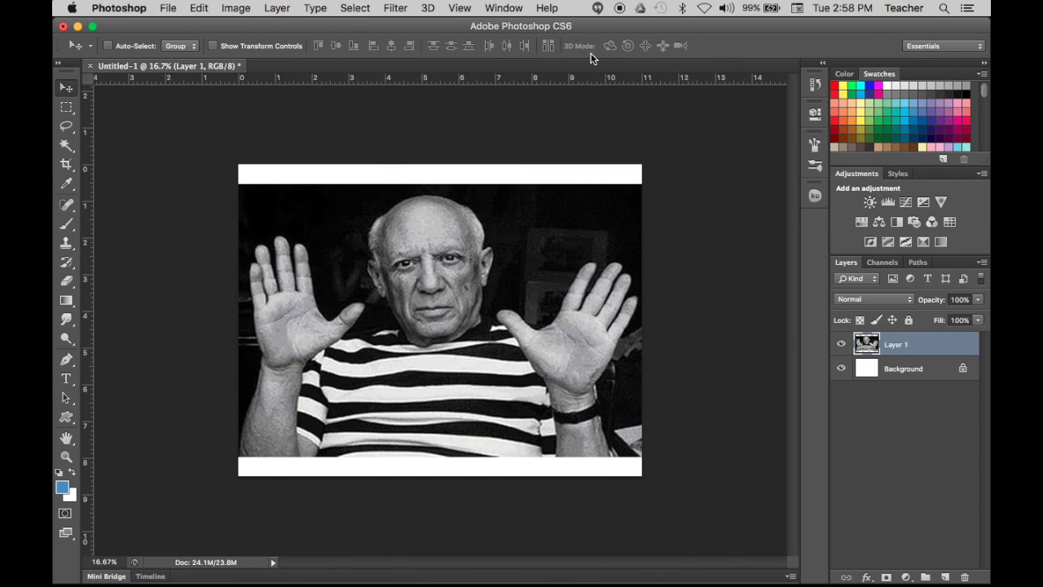
key(m)
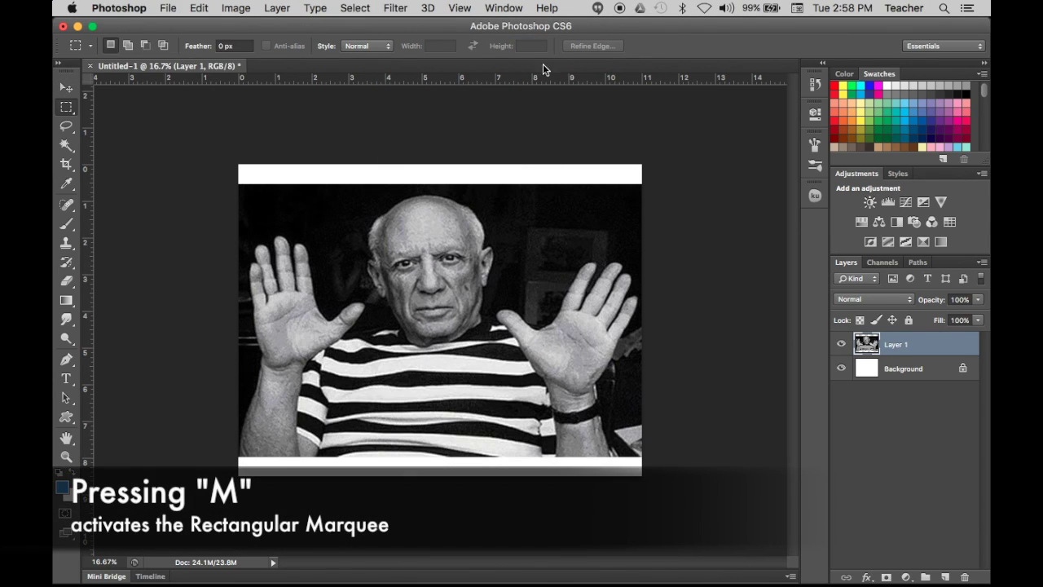
click(72, 114)
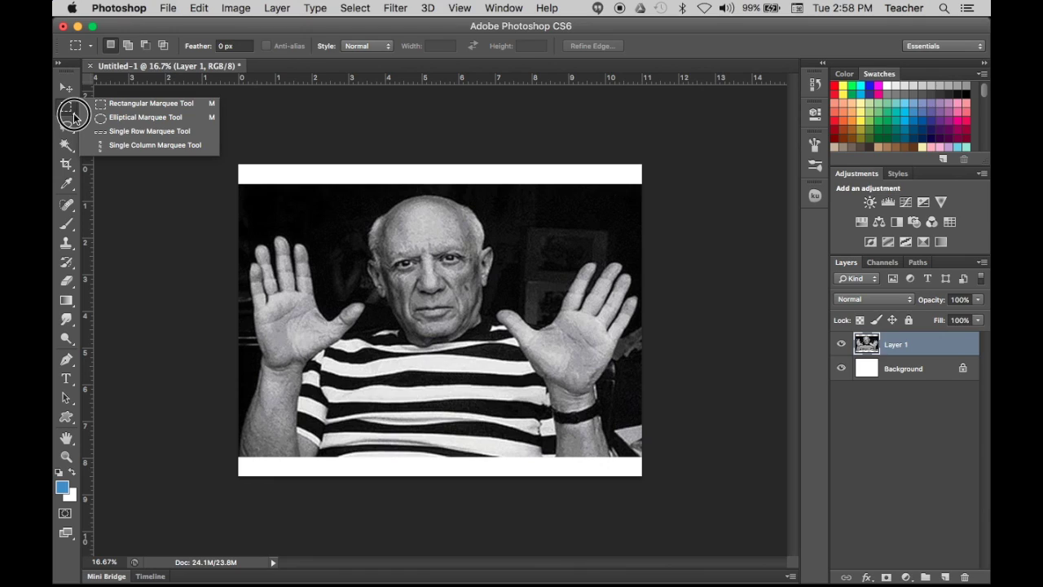
click(104, 104)
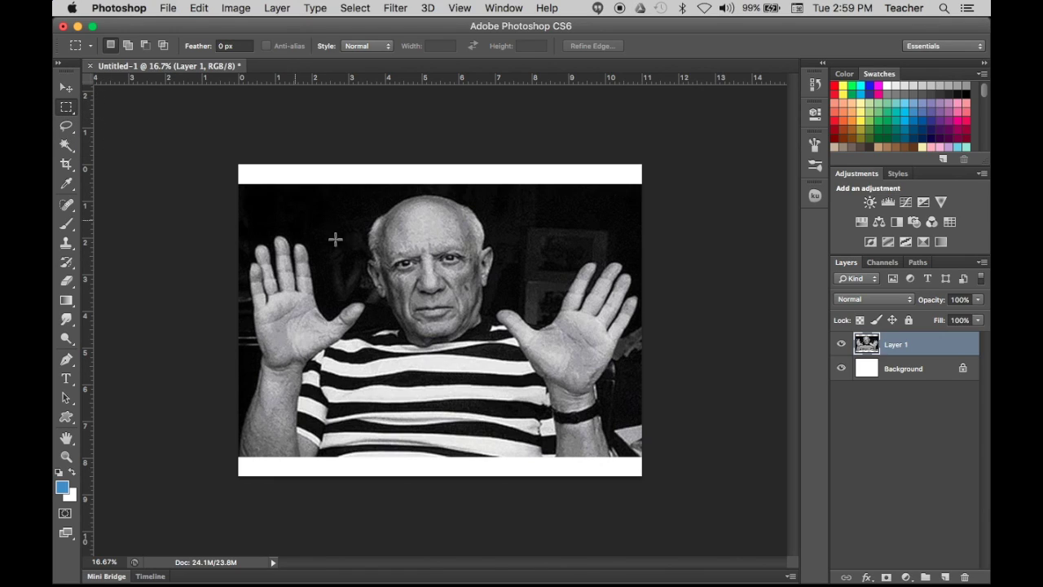
- Select sixteen small rectangles over Picasso's head, eyes, nose, cheek, fingers, wrist, shirt and background
click(355, 222)
drag(355, 221, 393, 238)
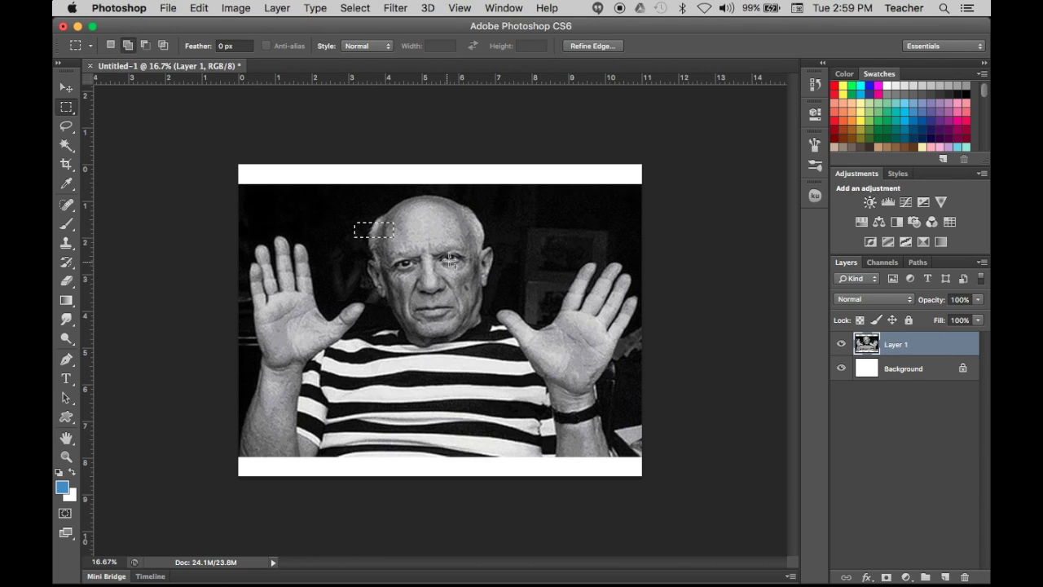
drag(440, 240, 463, 253)
drag(403, 192, 451, 214)
drag(359, 278, 380, 308)
drag(494, 293, 517, 317)
drag(563, 253, 570, 334)
drag(489, 362, 504, 417)
drag(416, 346, 438, 393)
drag(422, 280, 434, 296)
drag(264, 249, 281, 304)
drag(295, 369, 352, 453)
drag(521, 194, 538, 225)
drag(610, 232, 619, 286)
drag(543, 357, 557, 403)
drag(625, 374, 604, 428)
drag(292, 199, 309, 240)
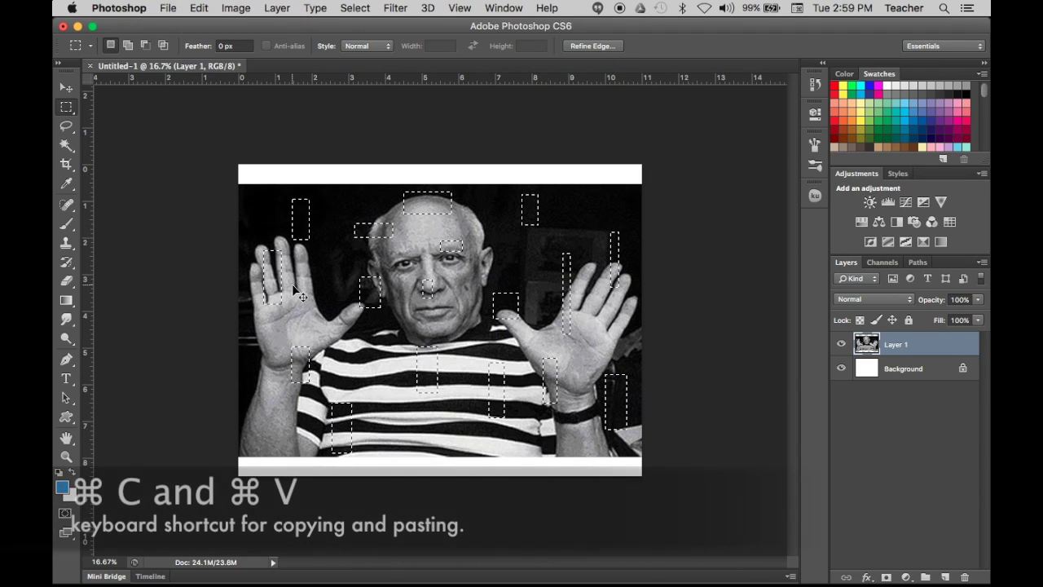
- Paste the selected rectangles as Layer 2 and shift them slightly down out of alignment
key(super+c)
key(super+v)
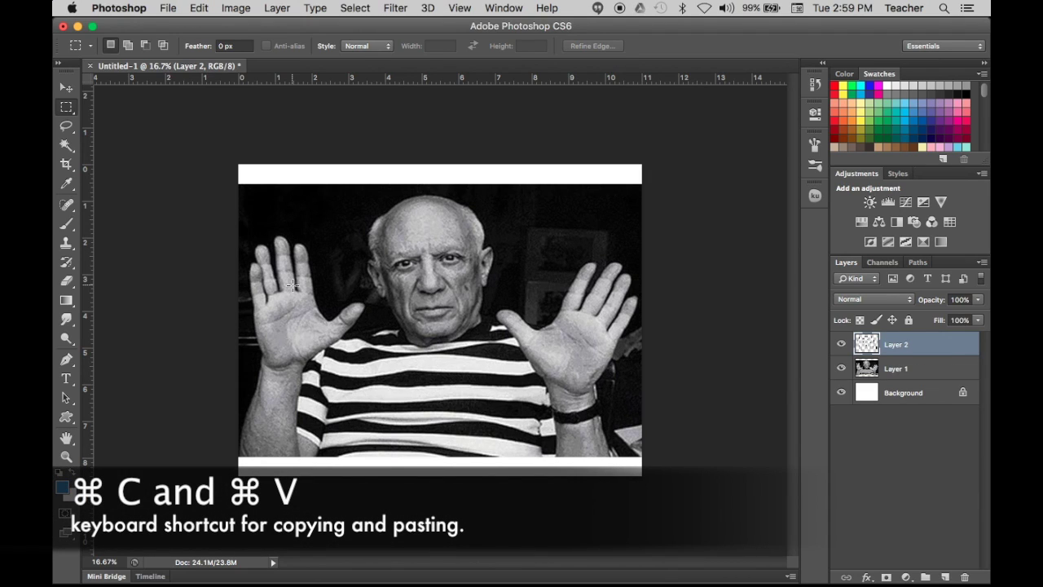
click(841, 368)
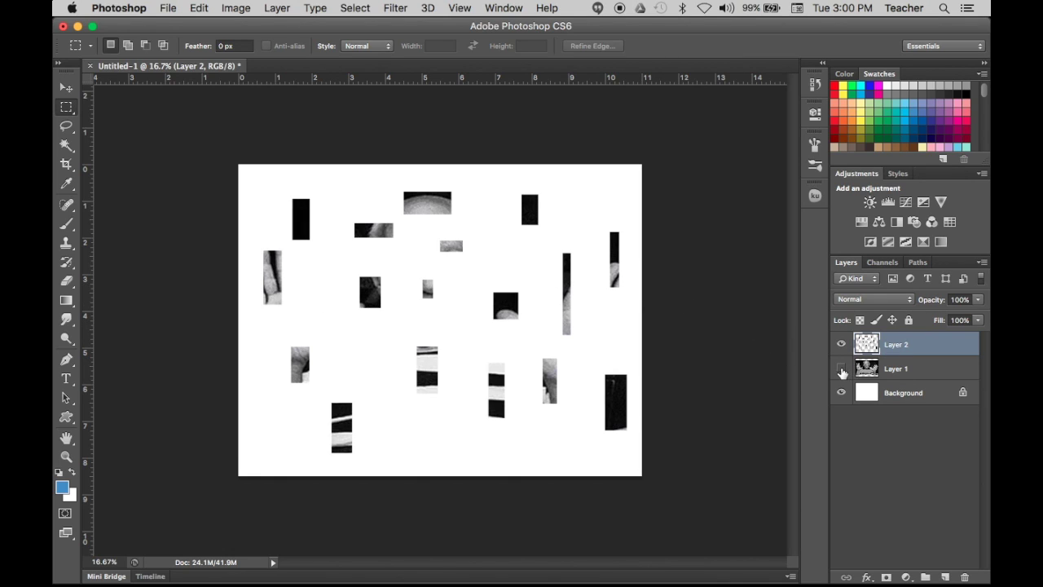
click(840, 369)
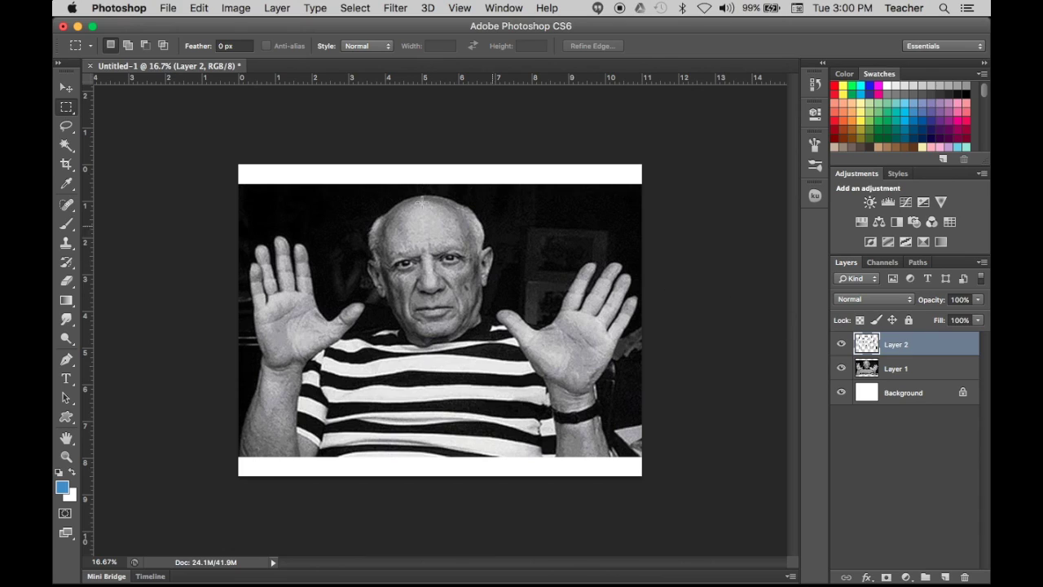
click(67, 87)
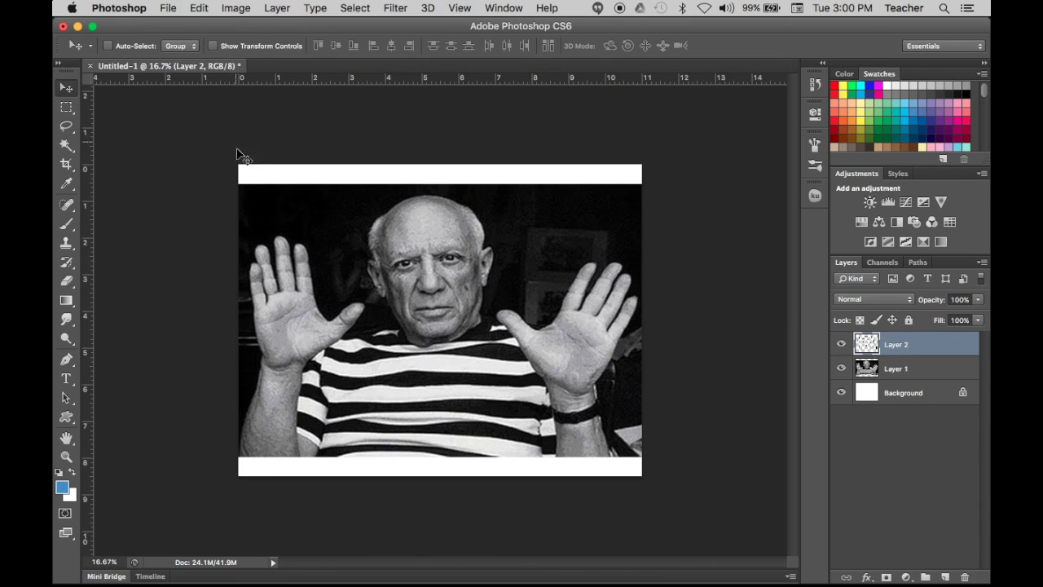
click(386, 254)
mouse_move(454, 303)
mouse_down()
mouse_move(457, 320)
mouse_move(448, 314)
mouse_up()
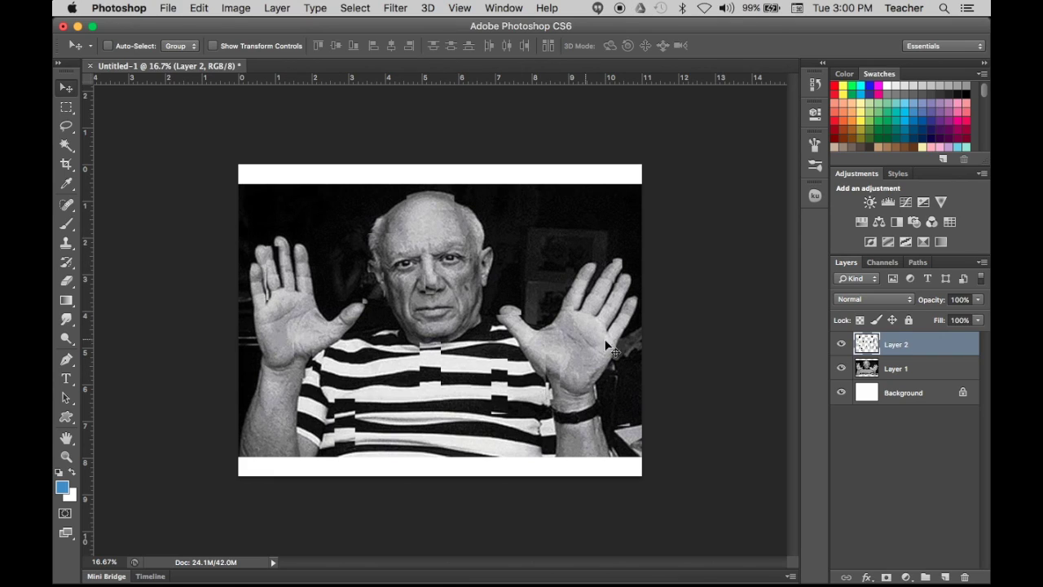
click(902, 369)
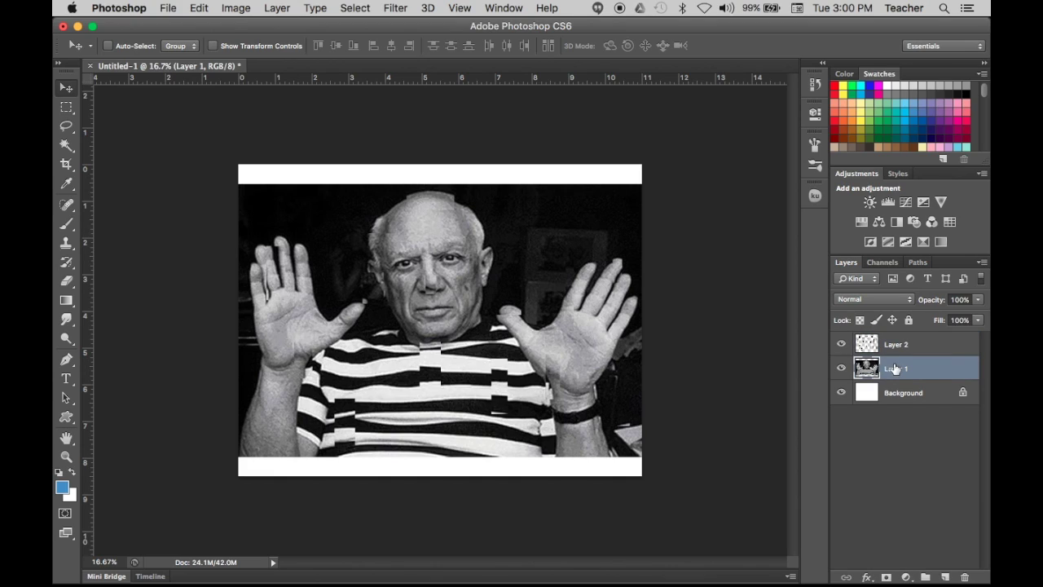
- Select a dozen narrow patches on Layer 1 across the head, face, hands, arm, wrist and shirt
key(m)
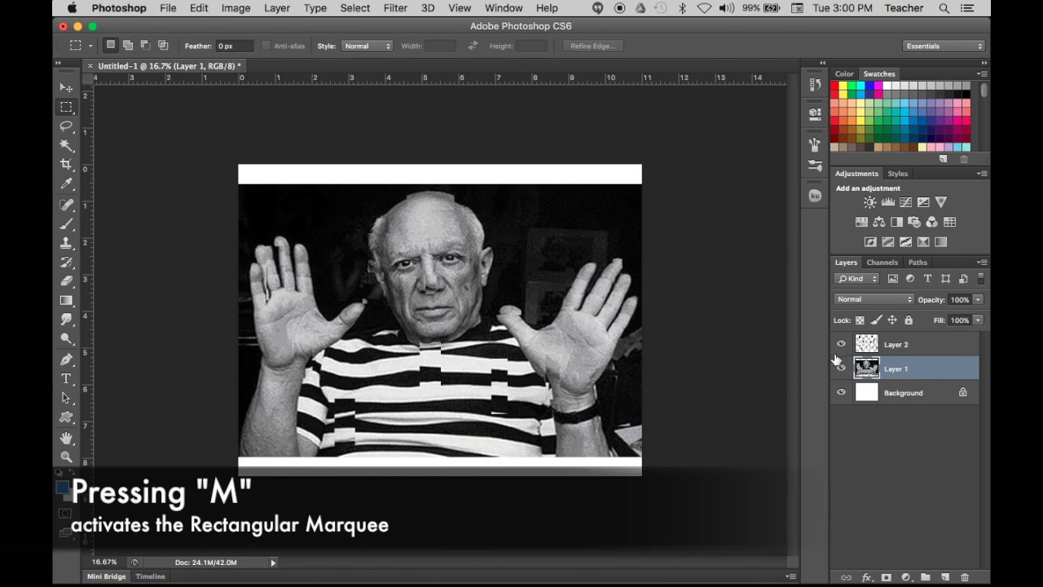
click(328, 285)
drag(328, 286, 378, 378)
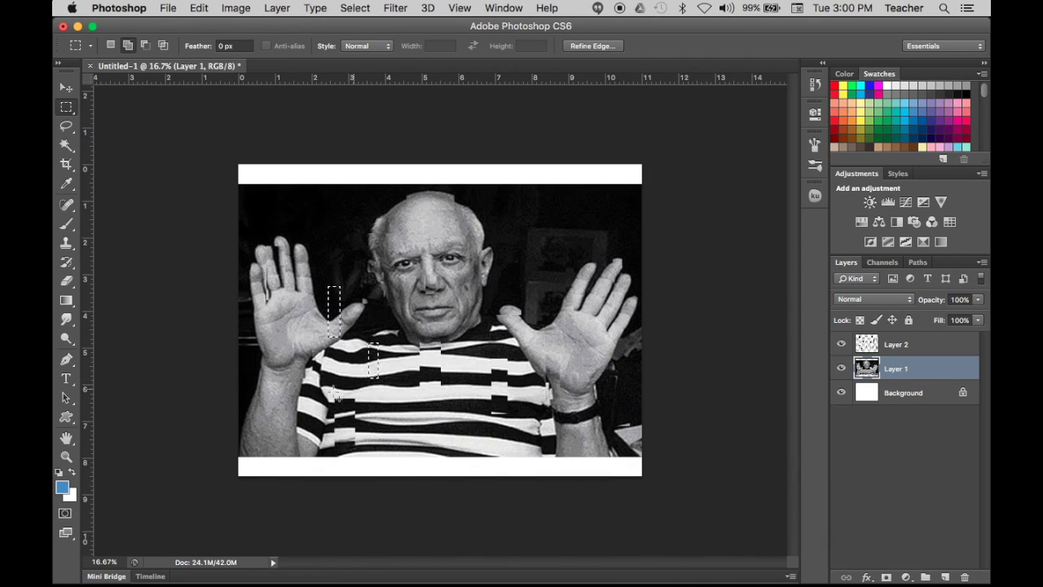
drag(256, 410, 263, 424)
drag(254, 312, 269, 340)
drag(387, 198, 394, 224)
drag(539, 307, 553, 332)
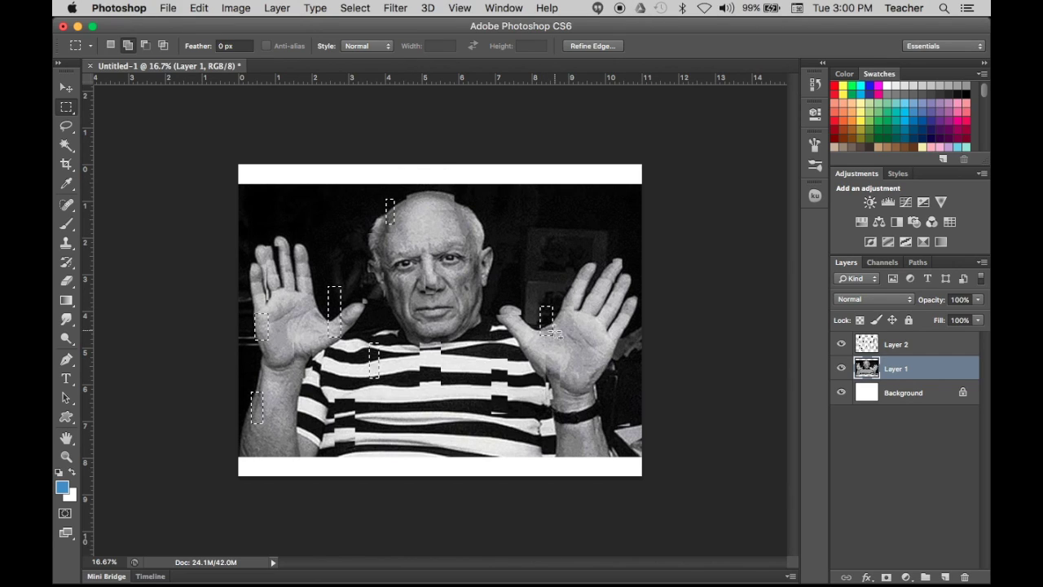
drag(472, 209, 487, 244)
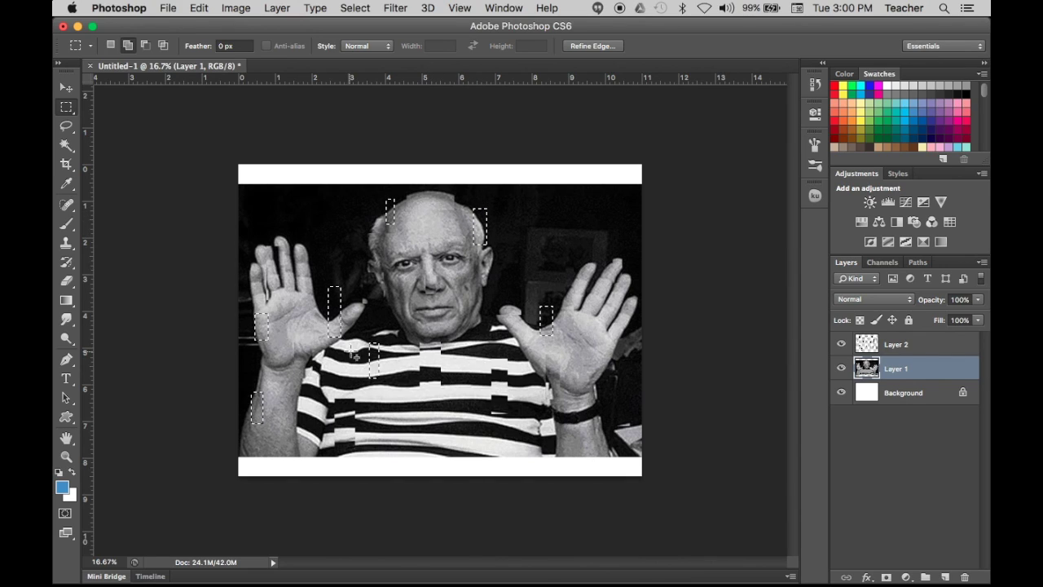
drag(318, 373, 332, 410)
drag(448, 417, 461, 446)
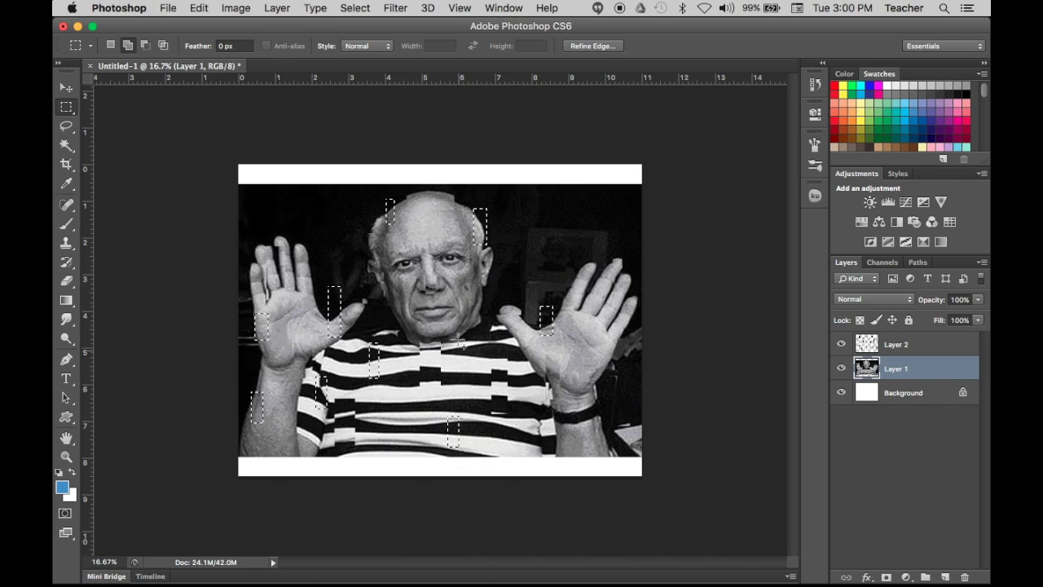
drag(445, 268, 469, 307)
drag(576, 369, 585, 399)
drag(610, 332, 619, 367)
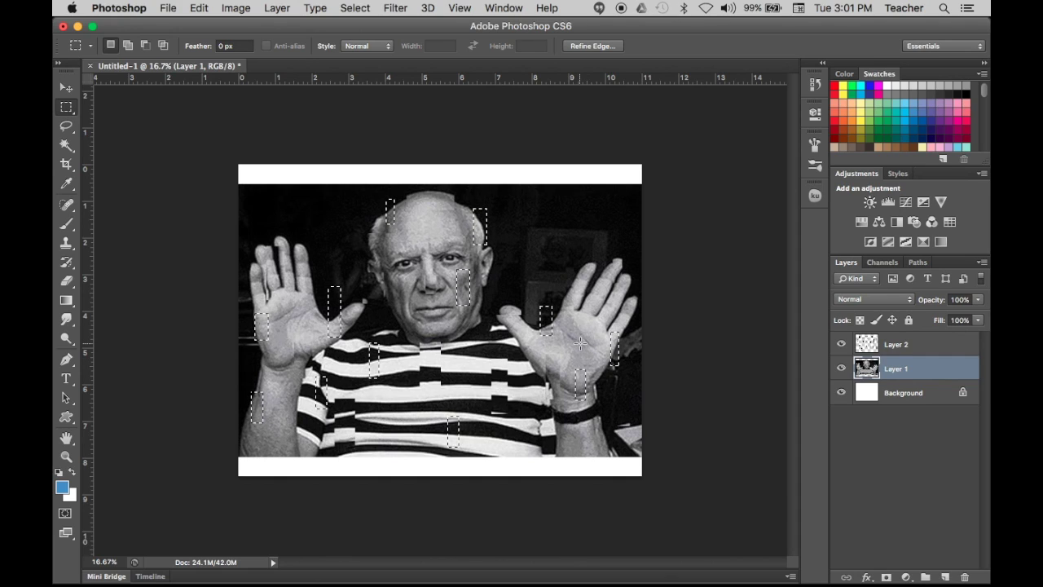
- Copy the patches onto a new Layer 3 and shift them slightly downward
key(ctrl+j)
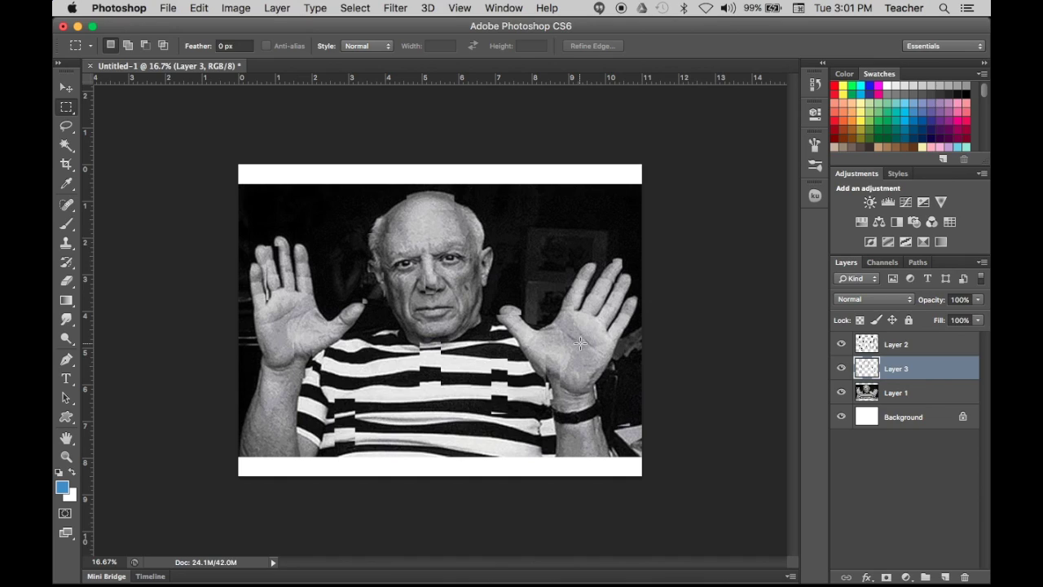
key(v)
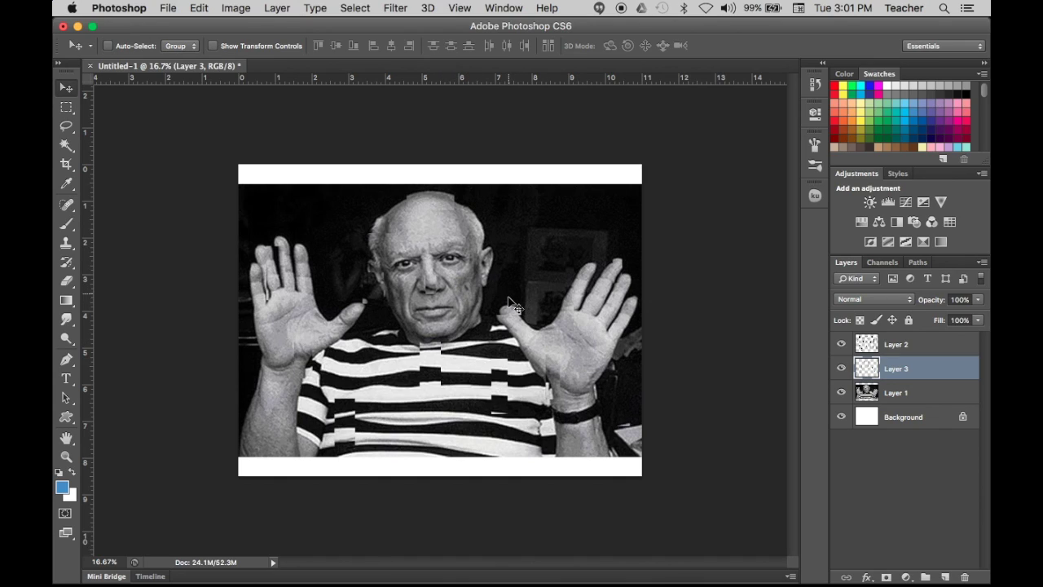
drag(511, 318, 507, 334)
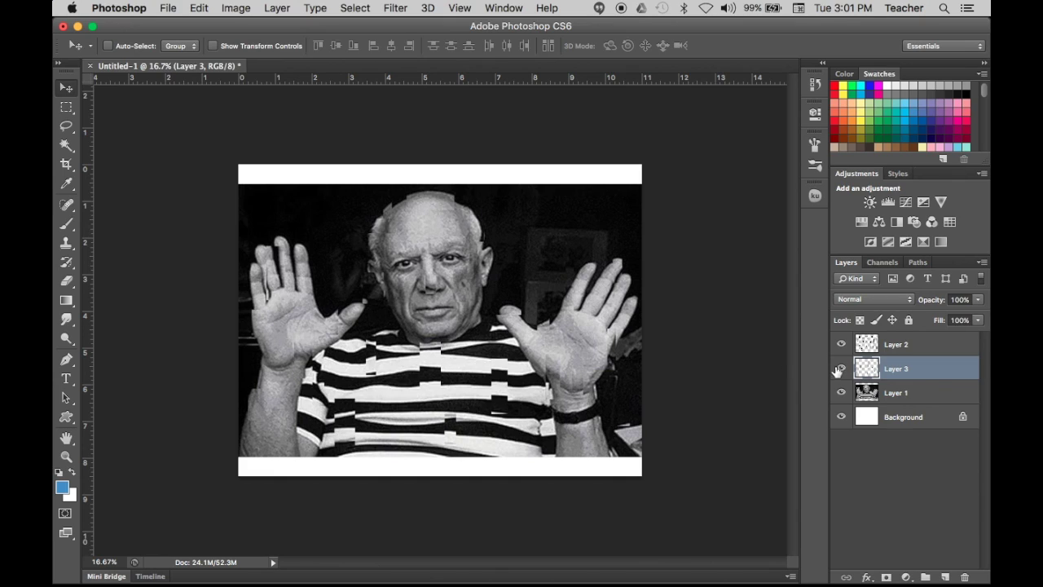
click(840, 367)
click(840, 367)
click(906, 397)
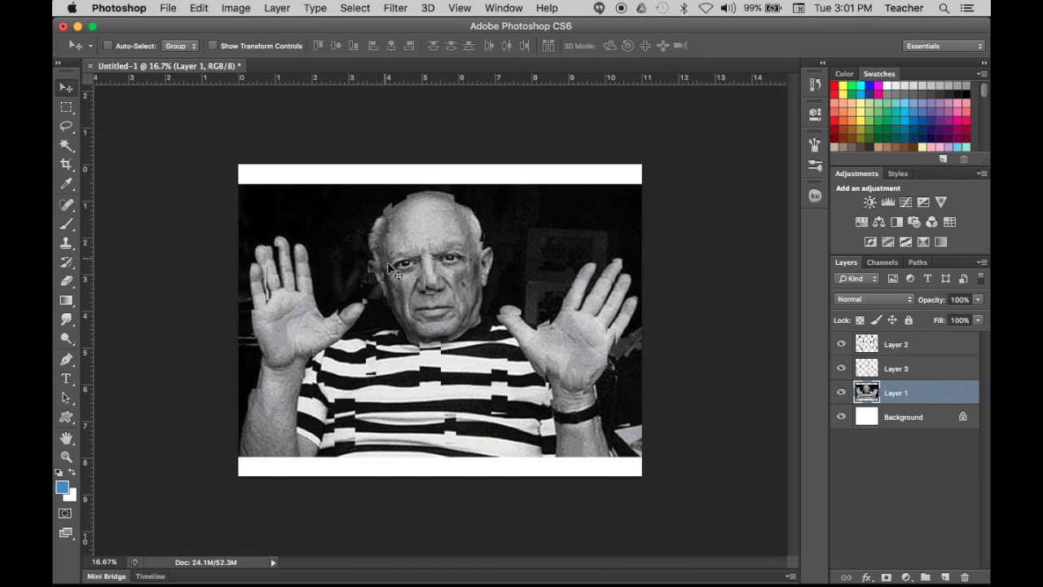
- Select small patches around the right eye, ear, head, left hand and across the shirt
key(m)
drag(434, 251, 419, 269)
drag(459, 359, 477, 409)
drag(386, 416, 435, 447)
drag(505, 421, 531, 454)
drag(521, 401, 509, 447)
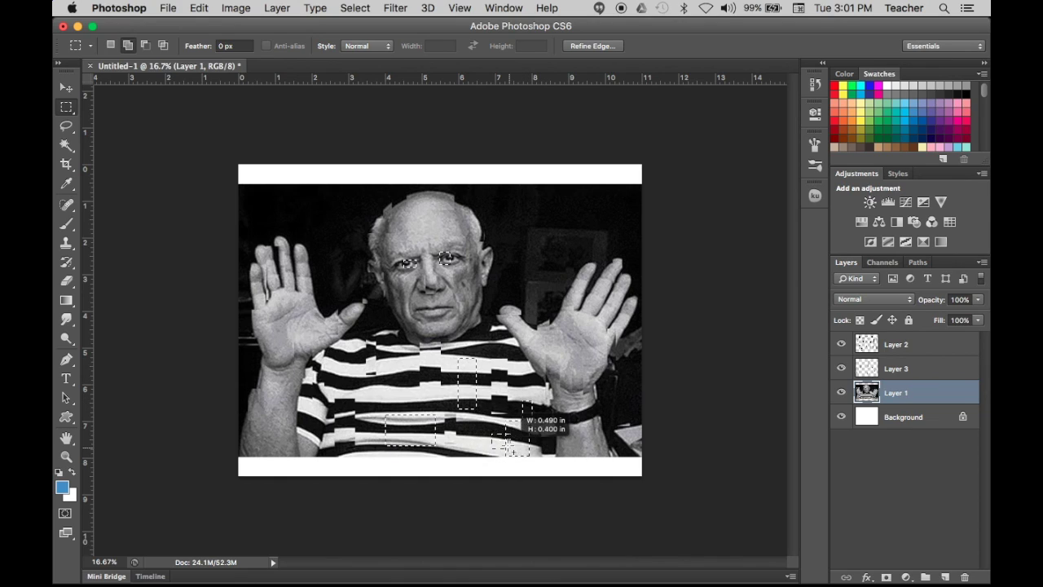
drag(362, 230, 373, 247)
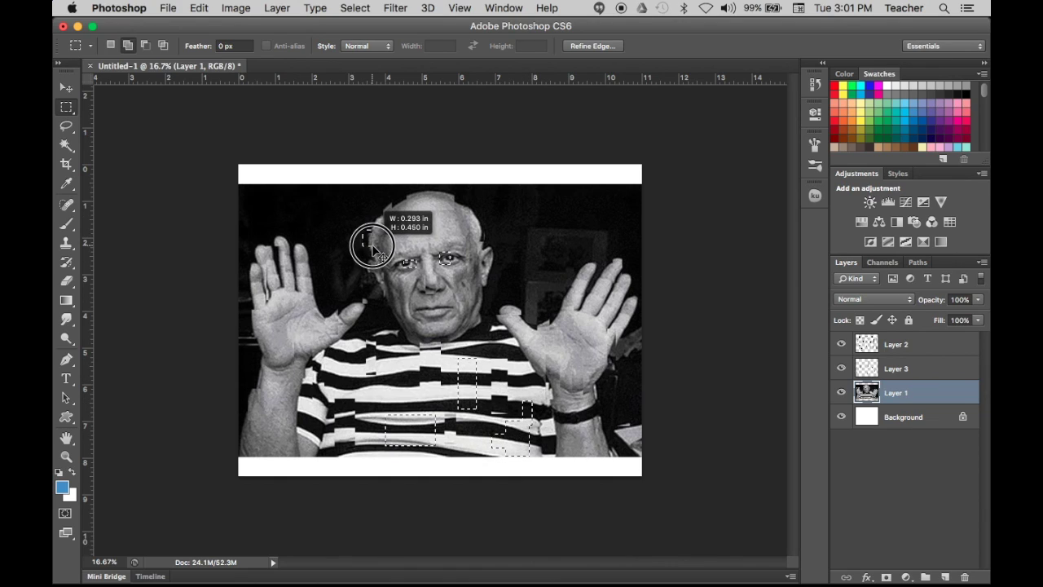
drag(488, 245, 500, 263)
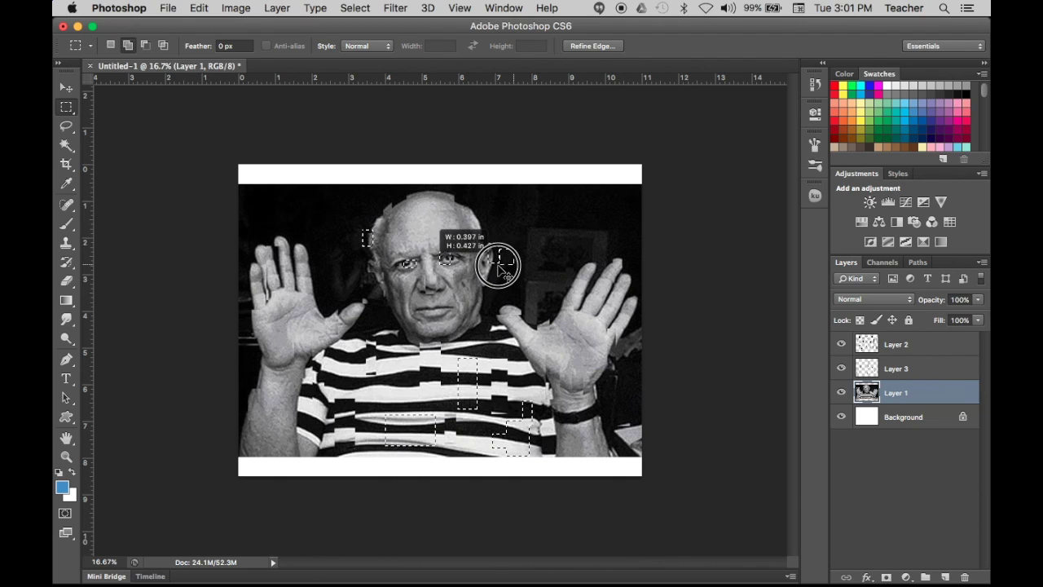
drag(506, 249, 512, 252)
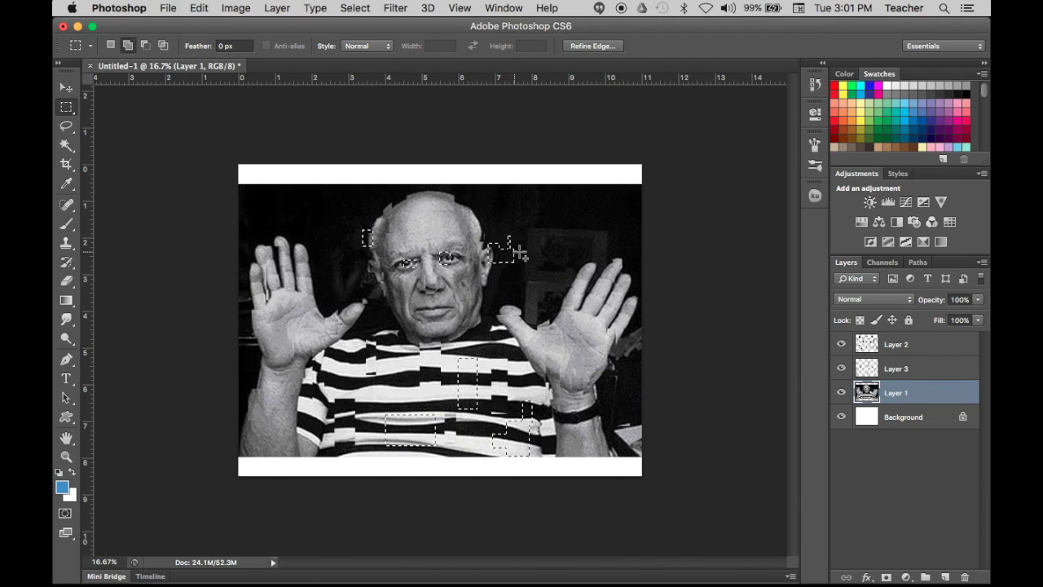
drag(290, 233, 303, 266)
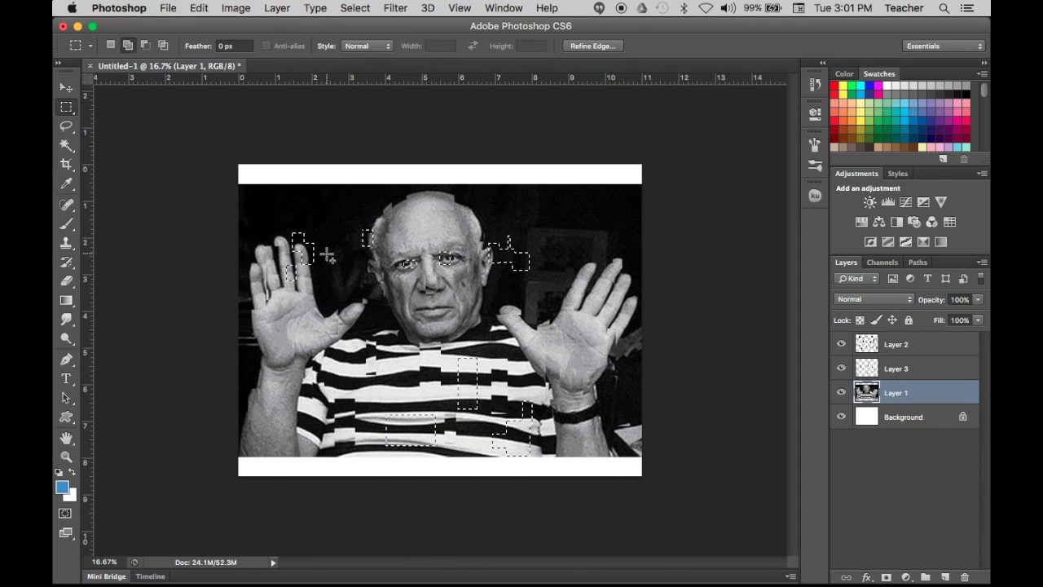
- Remove the forehead area, add patches on the head top, palms, right wrist and shirt, and paste as Layer 4
key(alt)
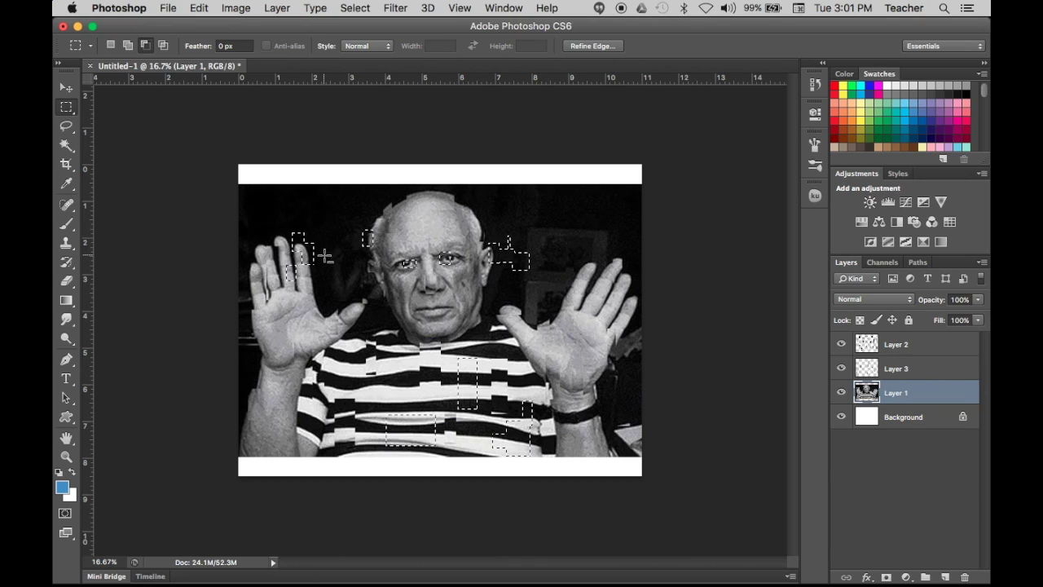
drag(372, 251, 372, 251)
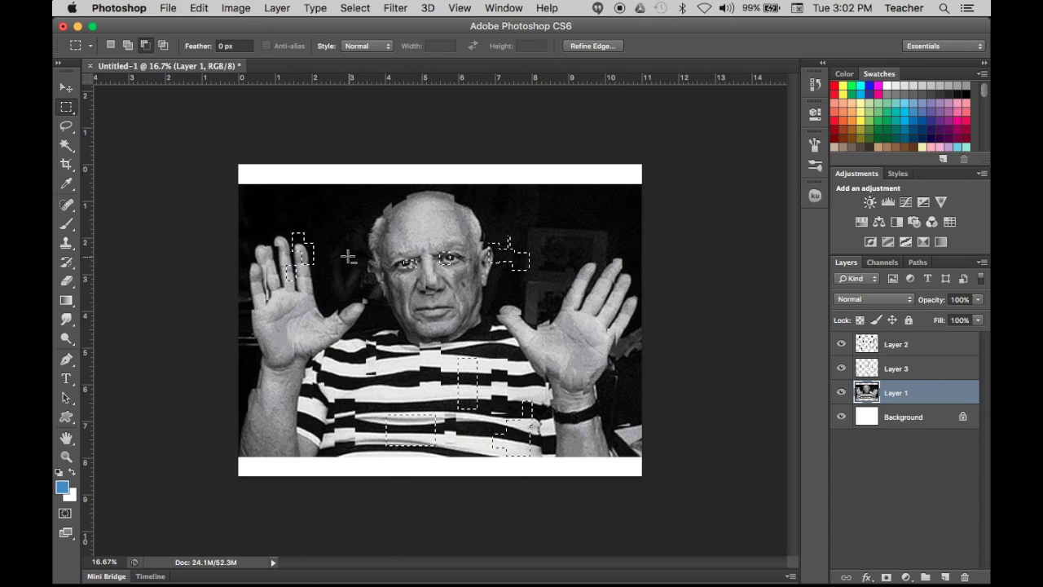
key(shift)
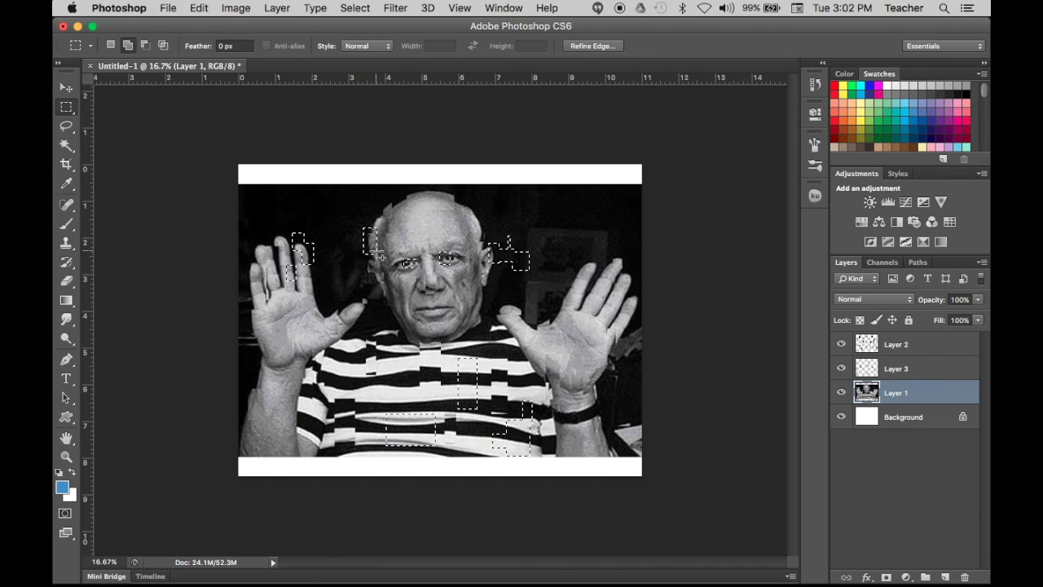
drag(465, 198, 478, 222)
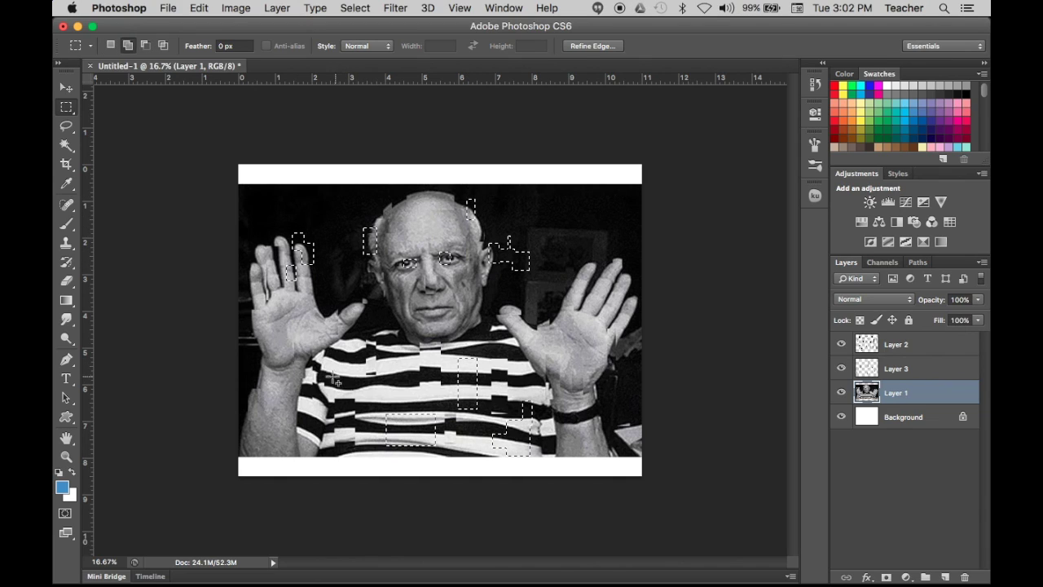
drag(288, 323, 303, 359)
drag(574, 319, 588, 355)
drag(575, 417, 608, 434)
drag(592, 393, 641, 456)
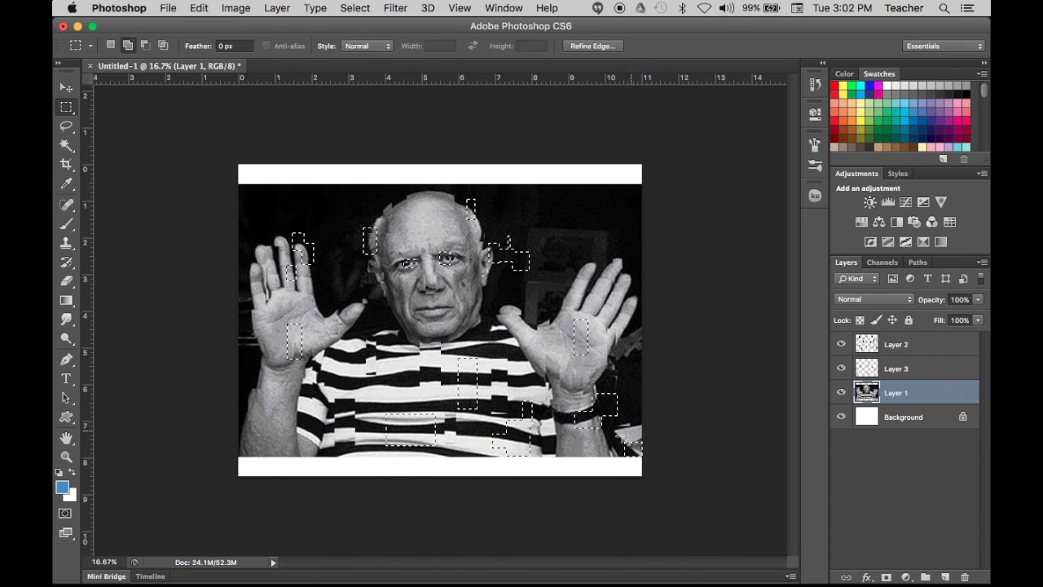
drag(399, 359, 416, 383)
key(super+c)
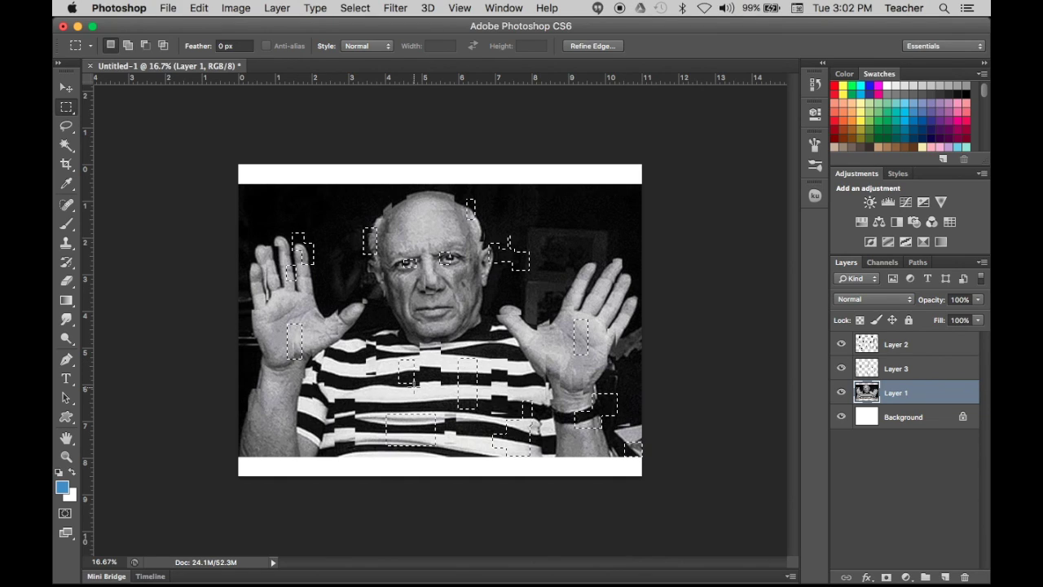
key(super+v)
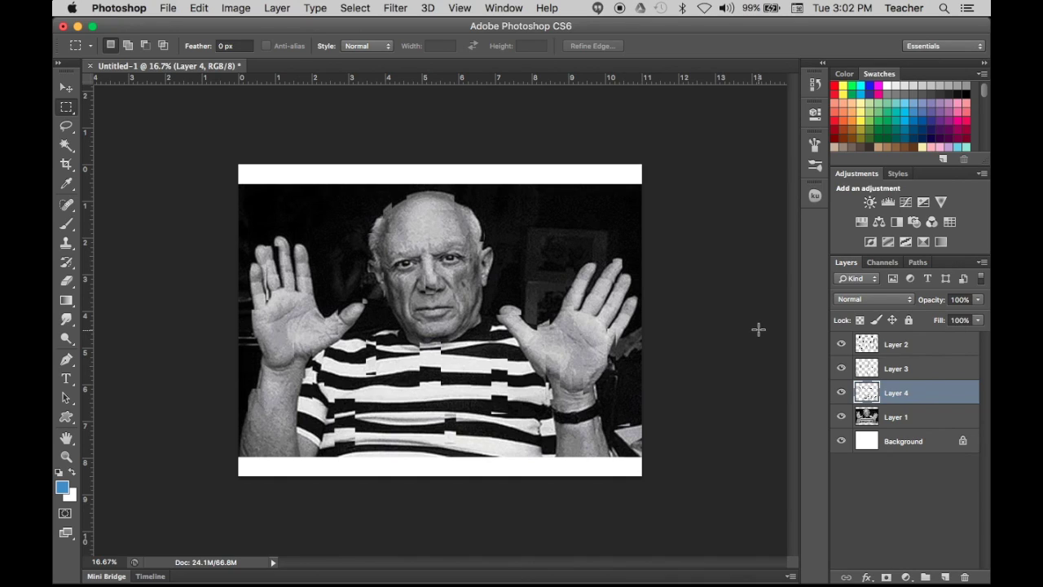
- Nudge the Layer 4 patches up and right and rotate them about -0.6°
key(v)
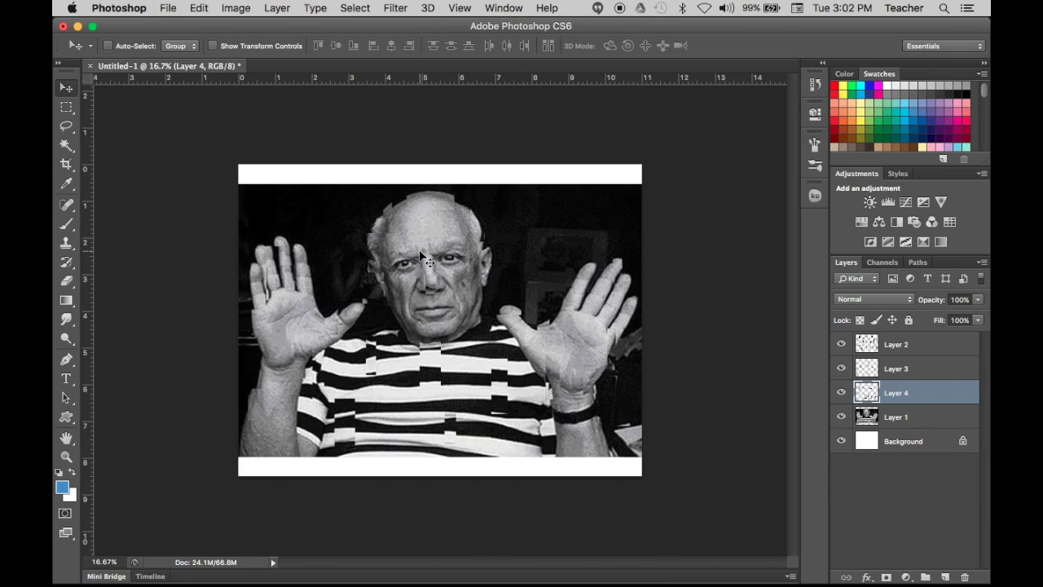
key(Up)
key(Up)
key(Up)
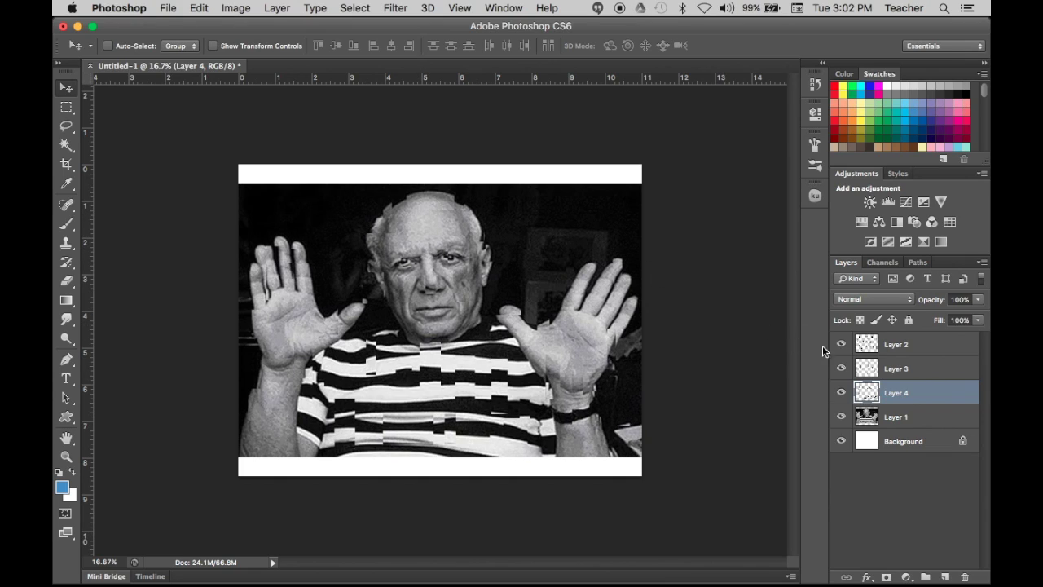
click(840, 417)
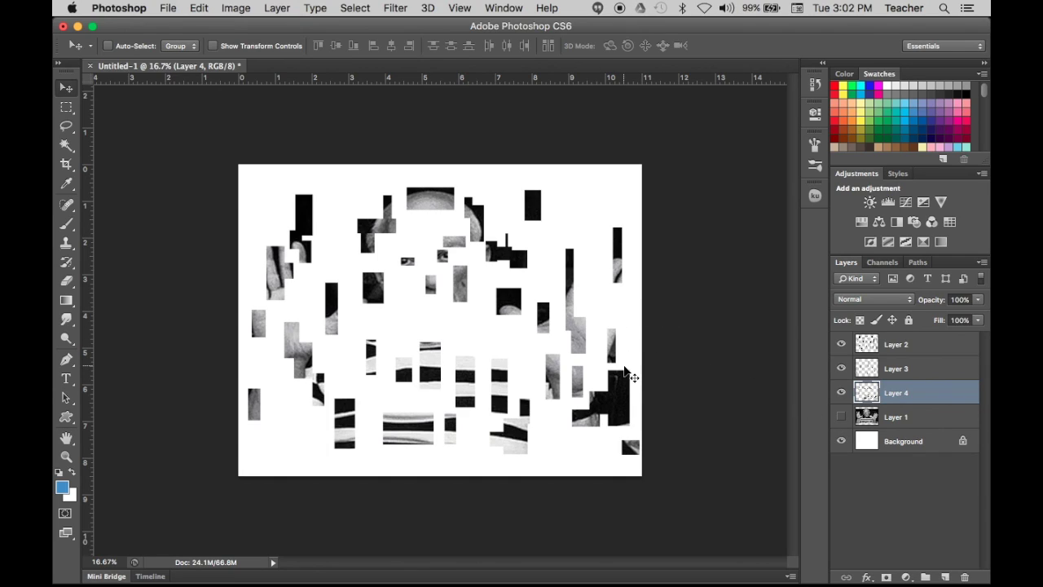
click(841, 416)
key(super+t)
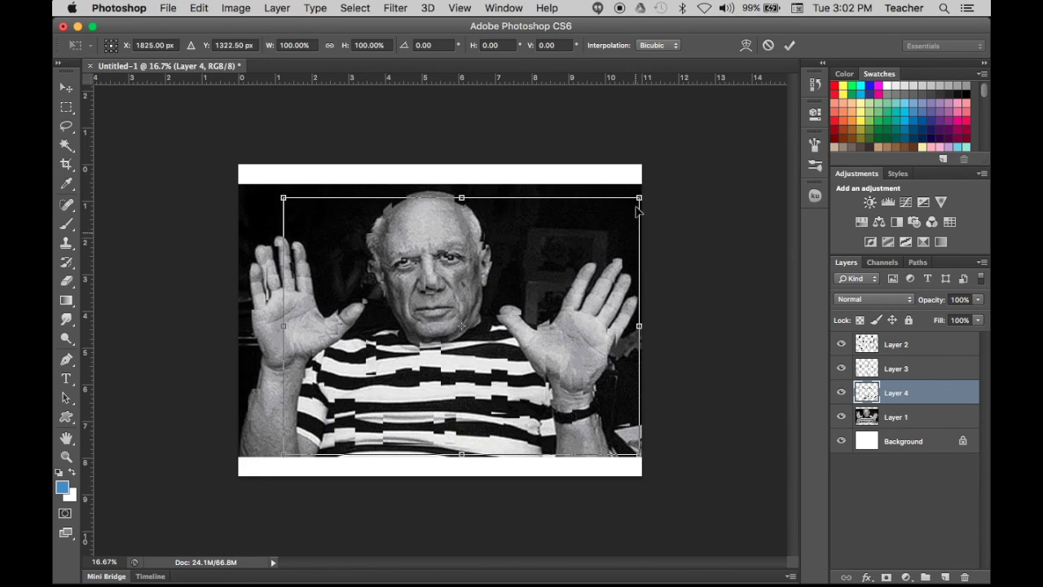
drag(648, 181, 643, 188)
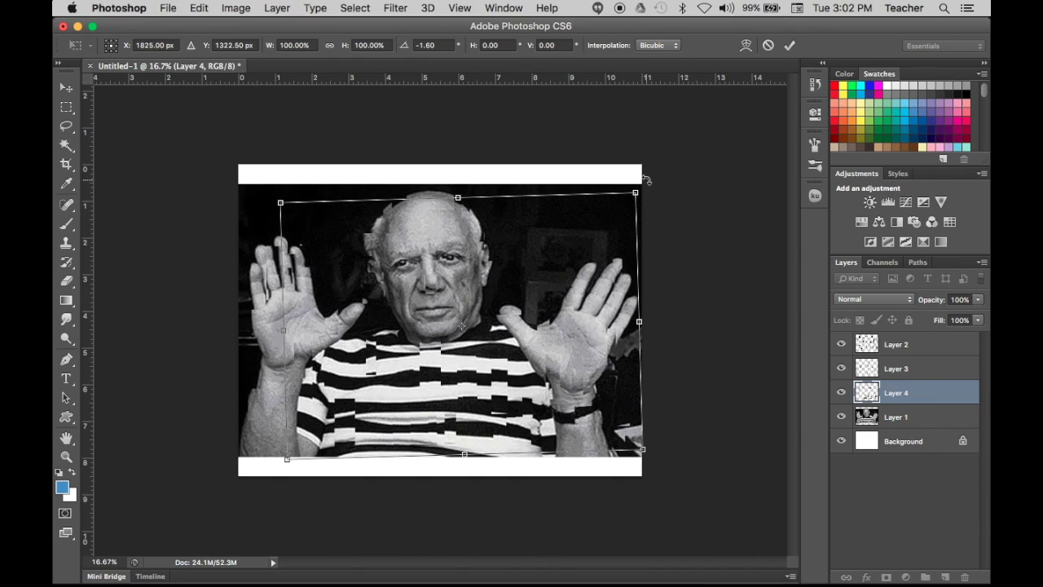
drag(646, 180, 644, 188)
key(Right)
key(Right)
key(Right)
key(Right)
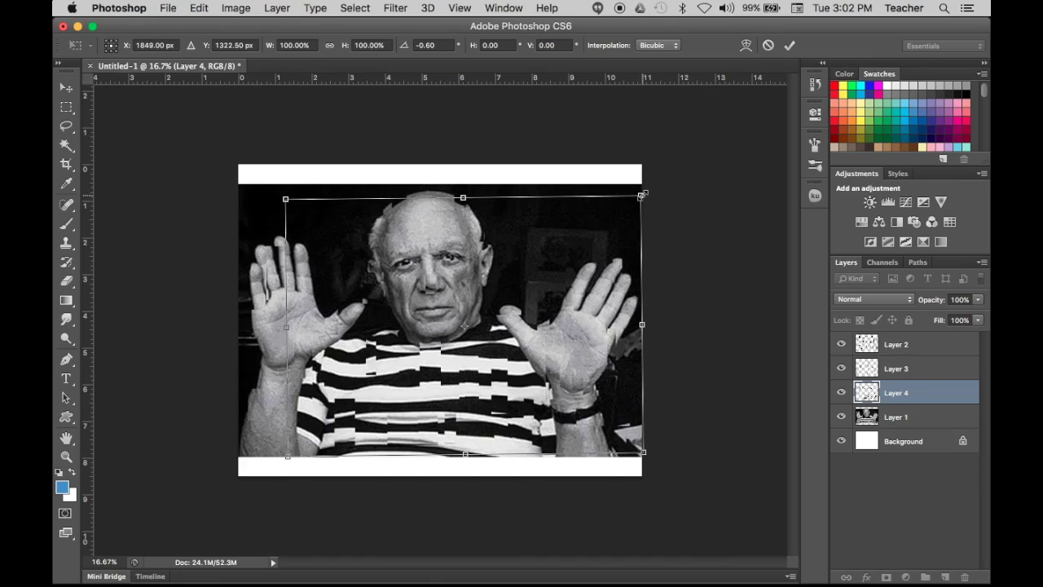
key(Return)
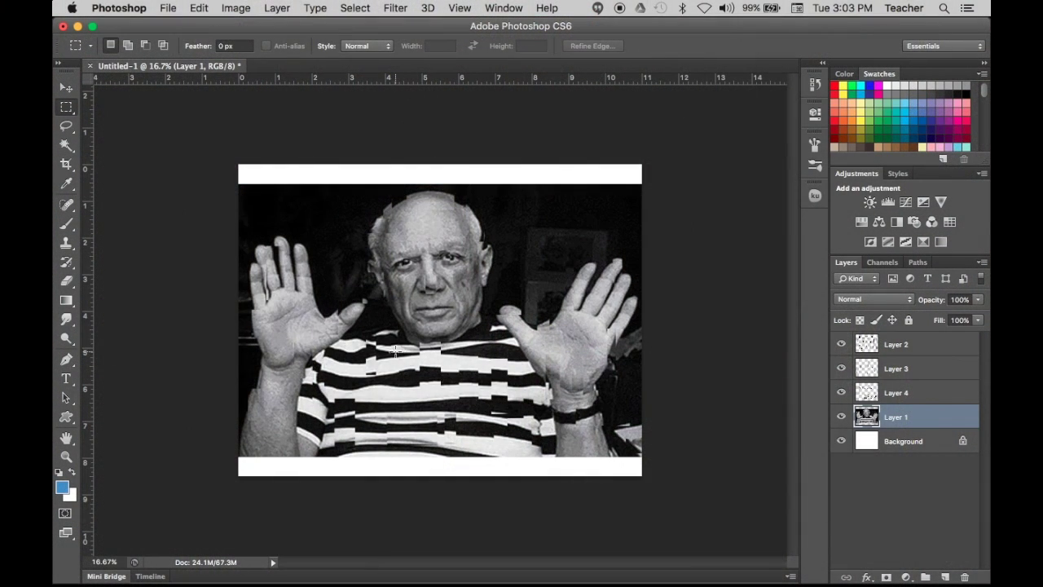
- Select small patches on the shirt, beside the face, above the head and near the left hand
drag(391, 352, 400, 380)
key(shift)
drag(389, 334, 392, 342)
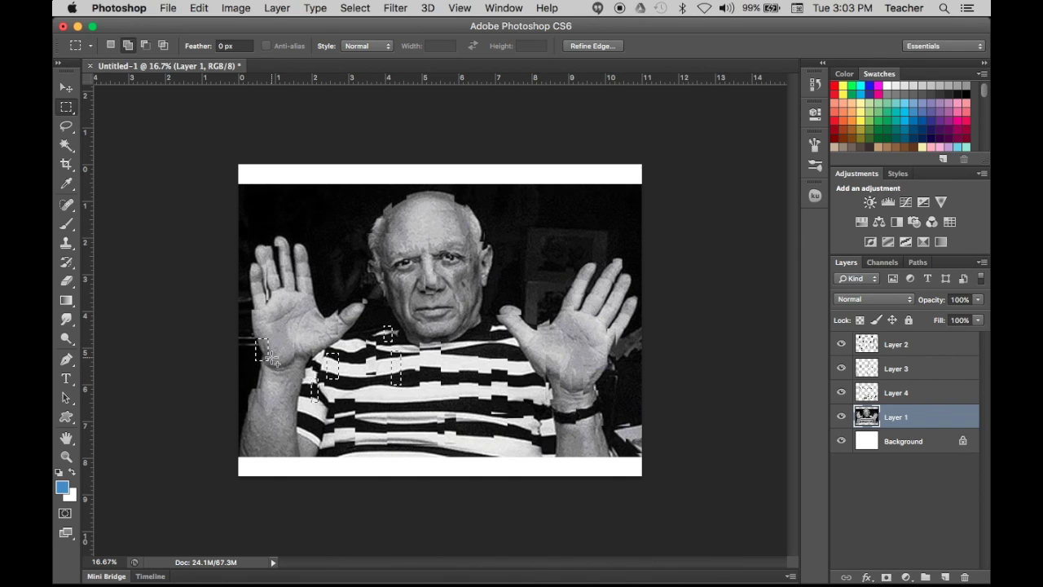
drag(563, 250, 537, 291)
drag(597, 212, 608, 241)
drag(492, 189, 507, 213)
drag(301, 198, 310, 269)
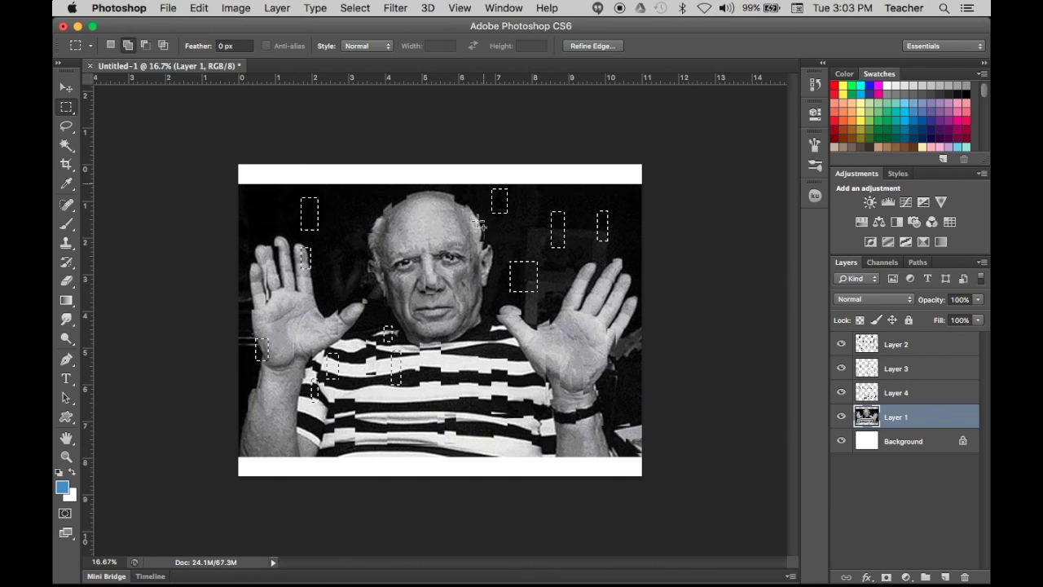
drag(285, 310, 300, 336)
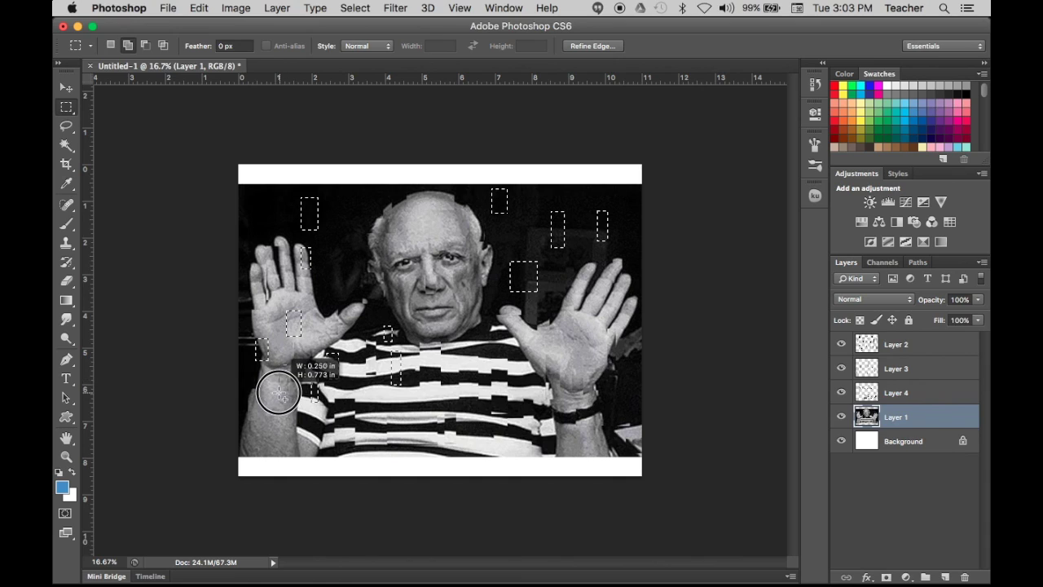
- Add patches on the shirt, lower right, face and nose, then paste the selection as Layer 5
drag(418, 417, 425, 442)
drag(550, 442, 563, 460)
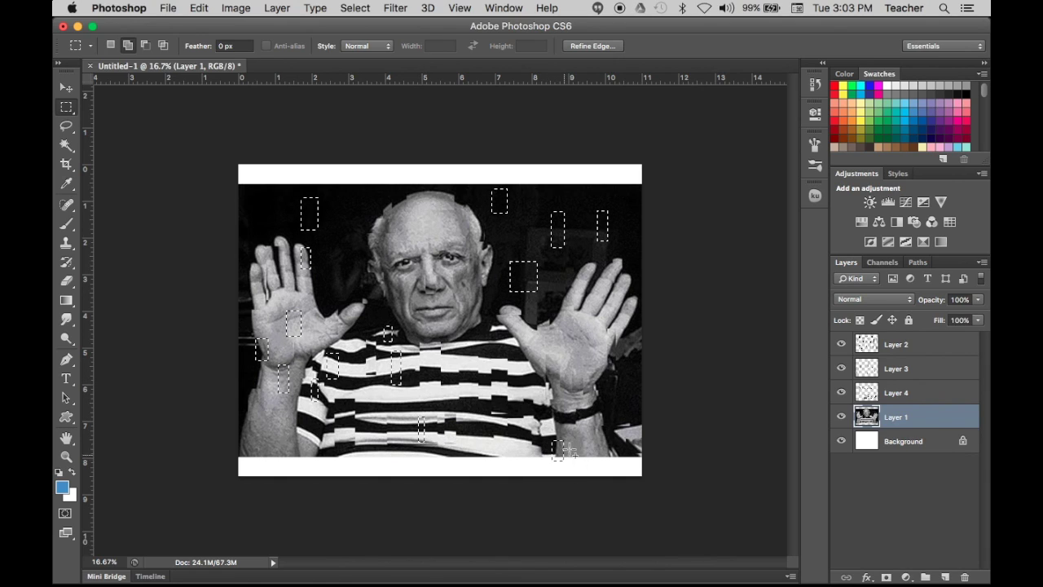
drag(610, 420, 619, 435)
mouse_move(429, 305)
mouse_down()
mouse_move(445, 324)
mouse_move(457, 297)
mouse_move(404, 296)
mouse_move(409, 303)
mouse_up()
drag(419, 220, 429, 231)
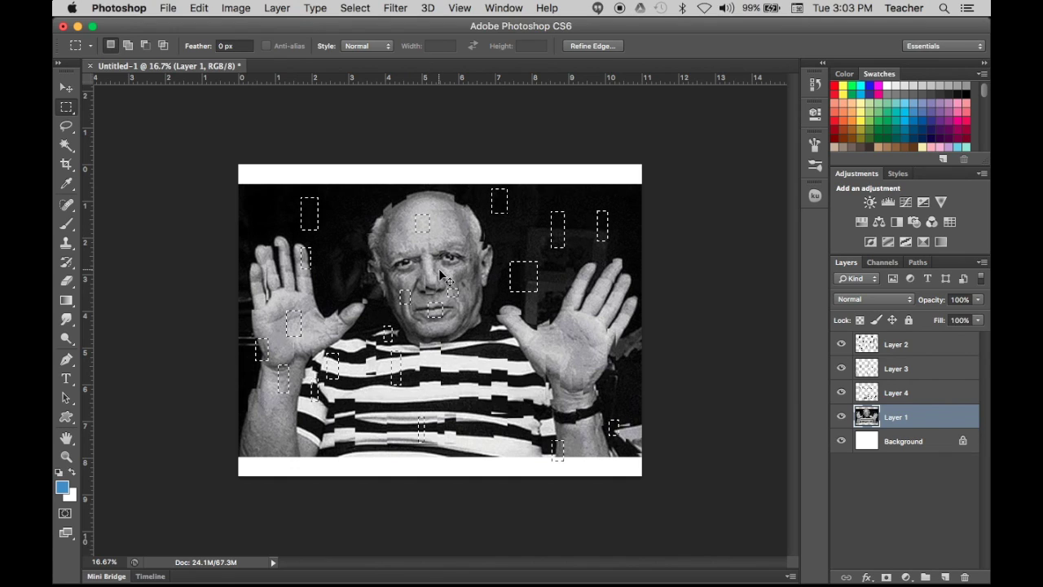
key(super+c)
key(super+v)
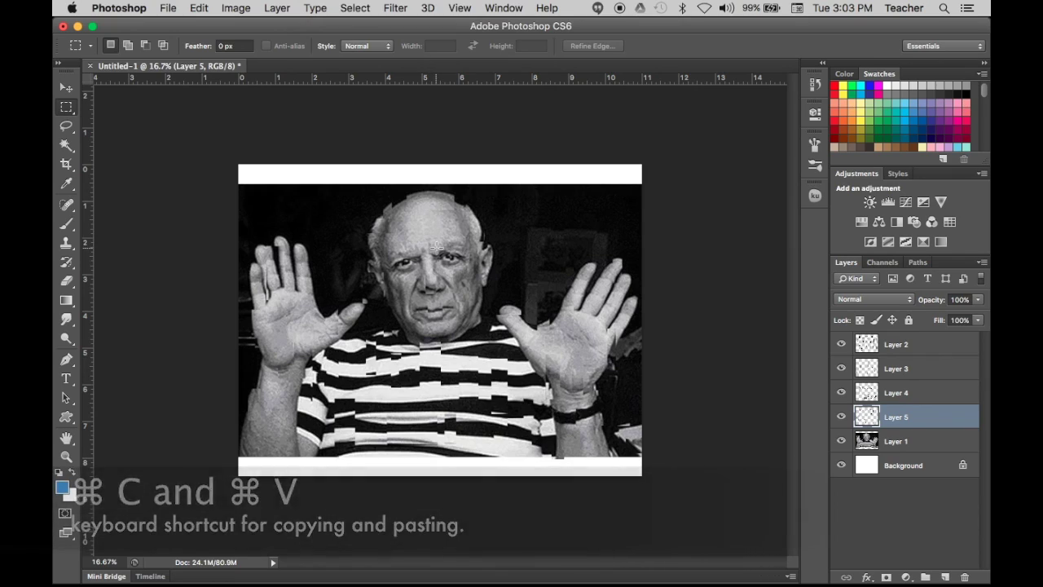
- Duplicate Layer 5 as Layer 5 copy and drag the copy to the right so its fragments sit offset
key(v)
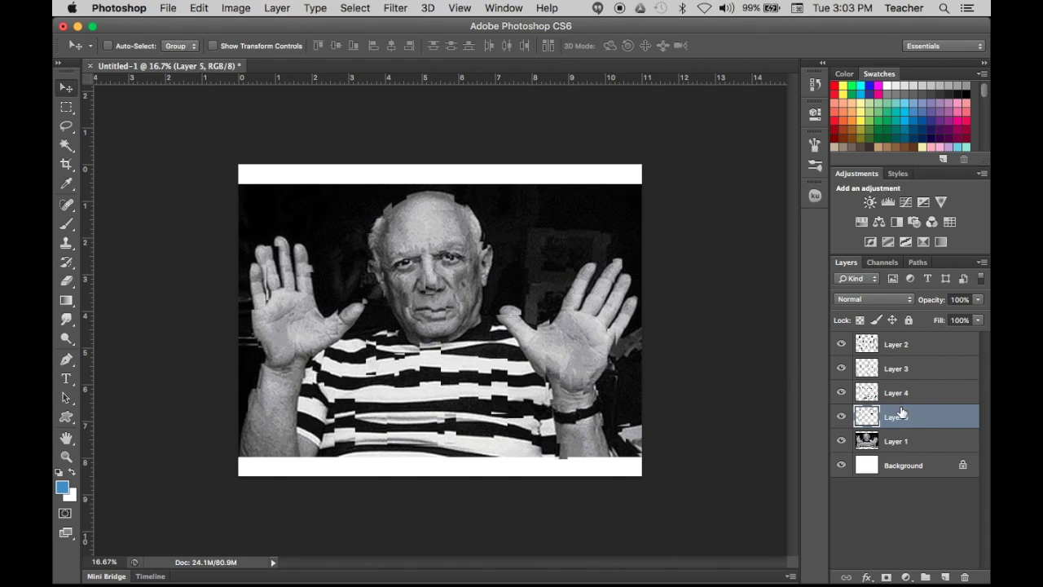
key(super+j)
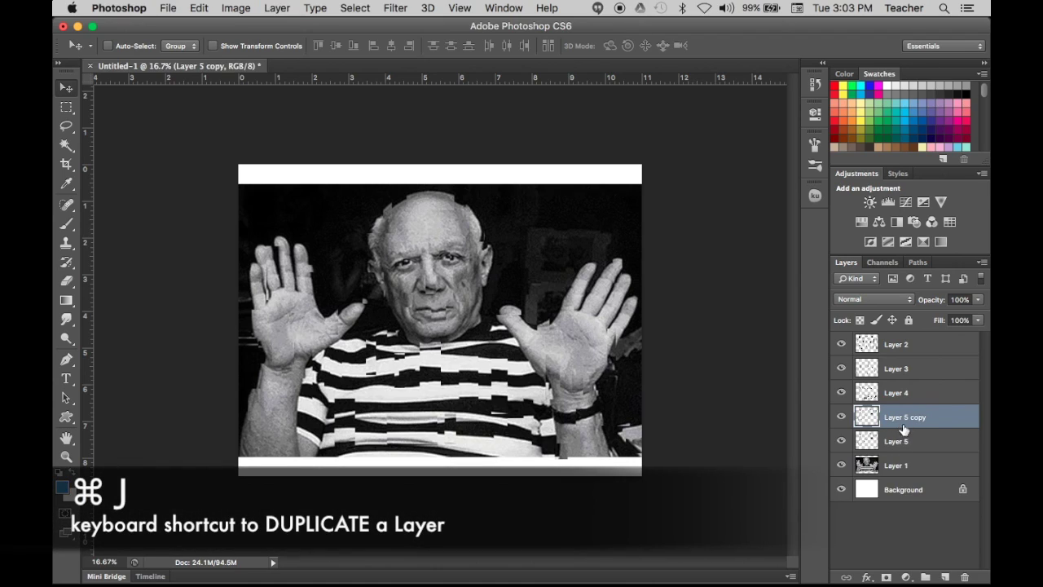
click(840, 416)
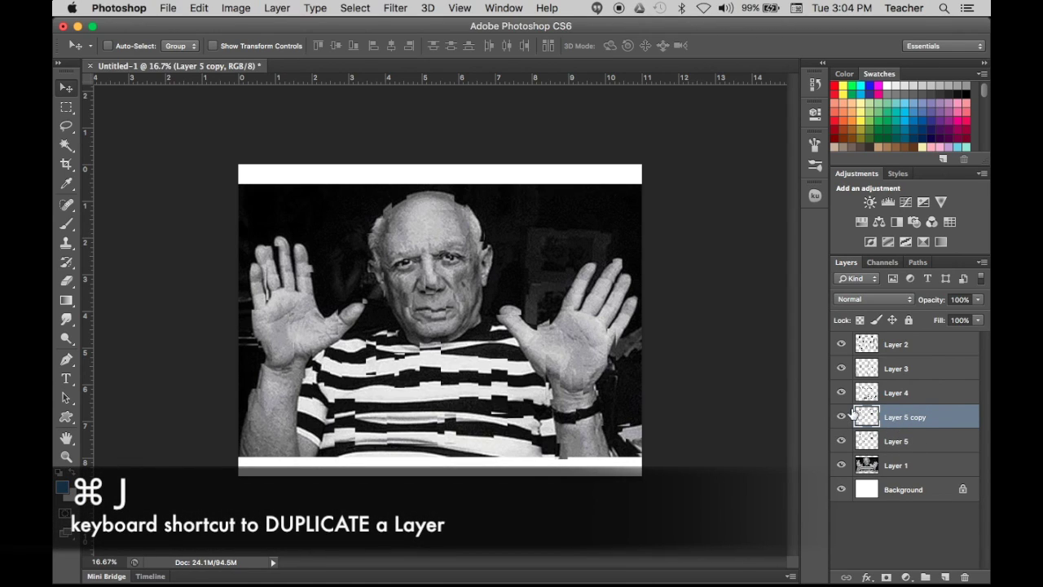
click(465, 272)
drag(464, 272, 516, 266)
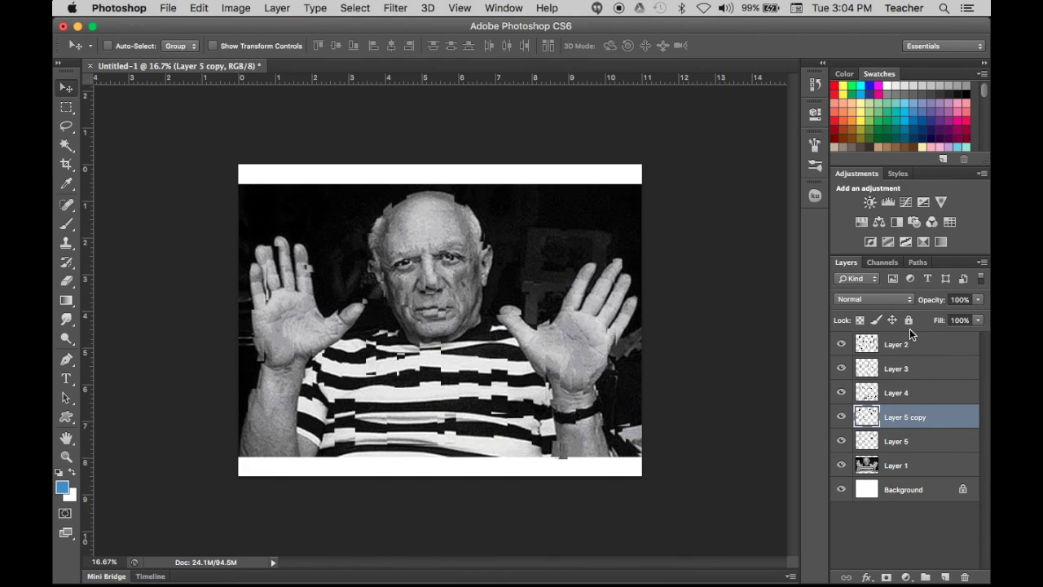
click(936, 348)
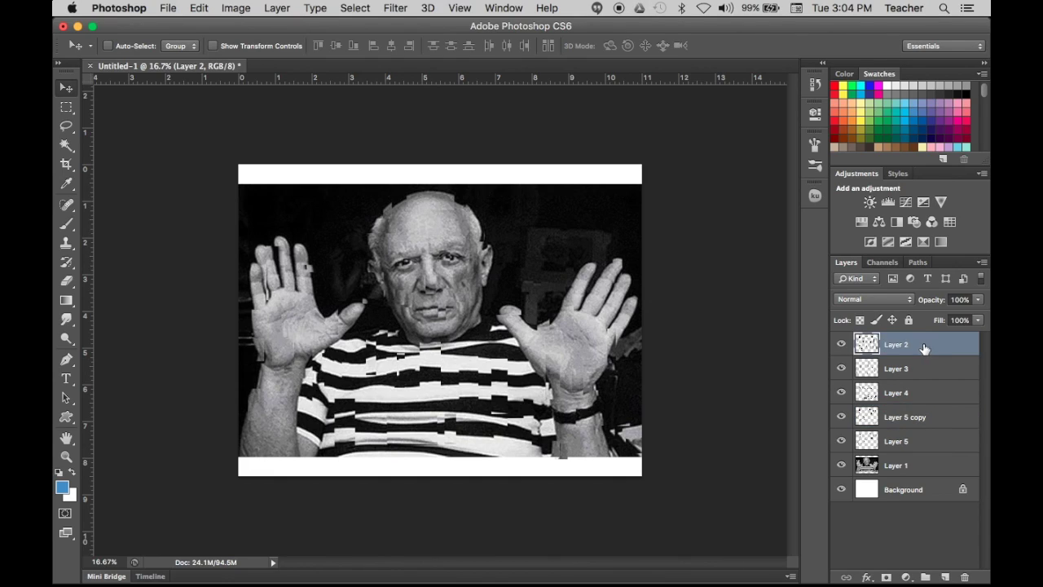
- Add a new top Layer 6 filled solid with dark navy blue
click(944, 577)
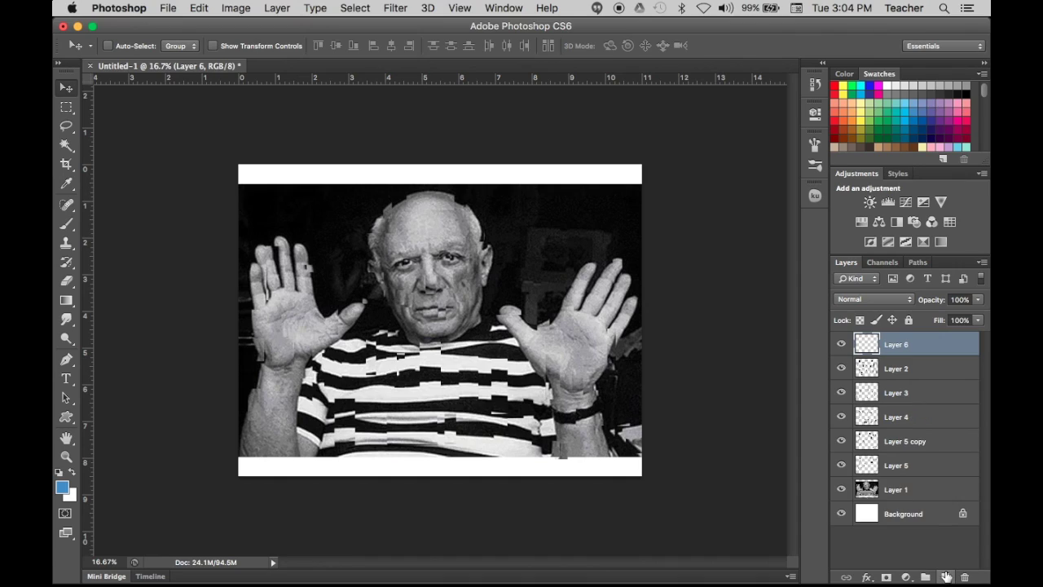
click(928, 124)
key(alt+BackSpace)
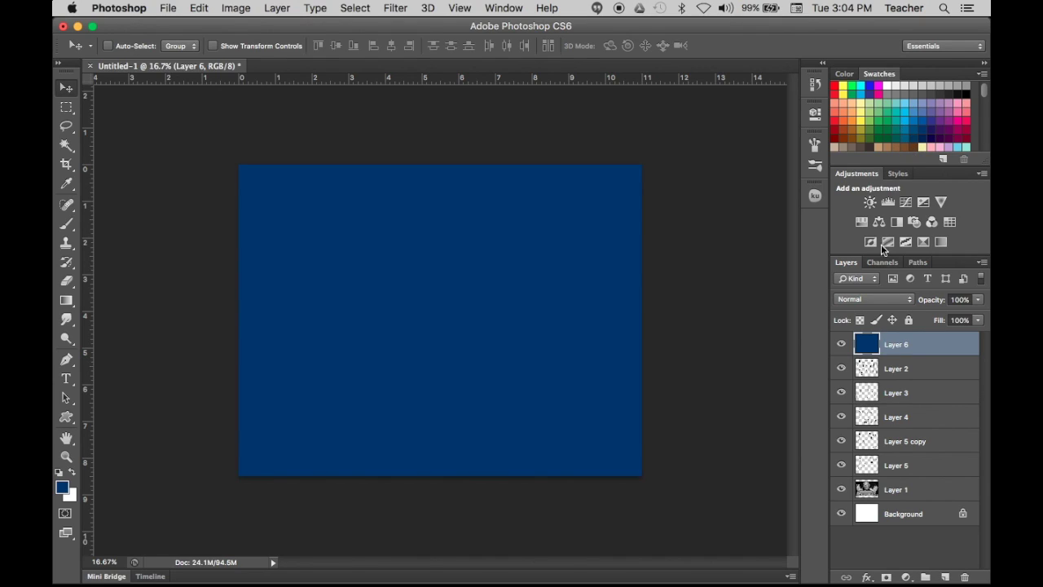
double_click(957, 348)
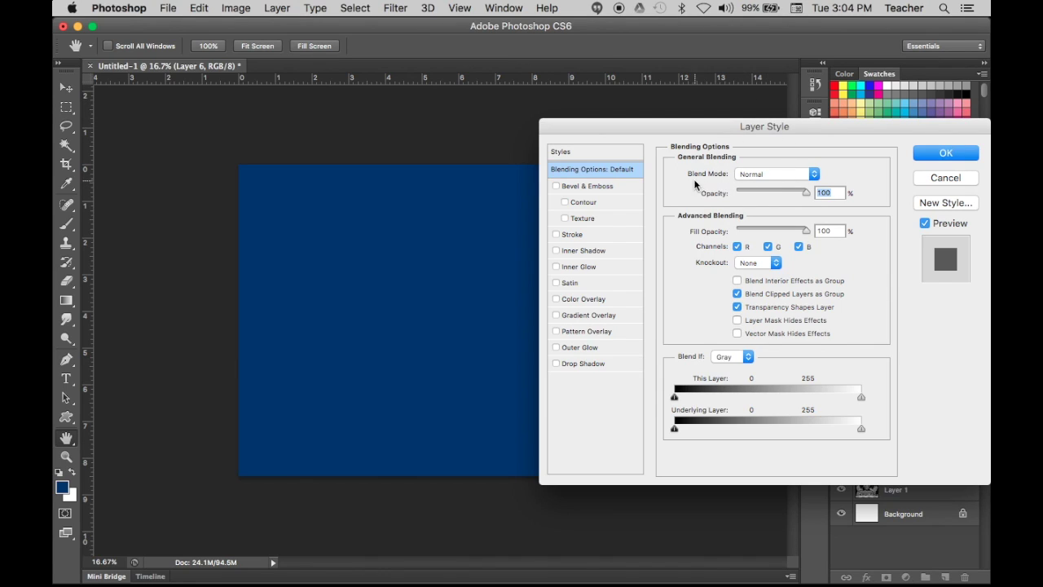
- Preview Overlay, Soft Light, a colour mode and Luminosity on the navy layer, ending on Soft Light
click(795, 175)
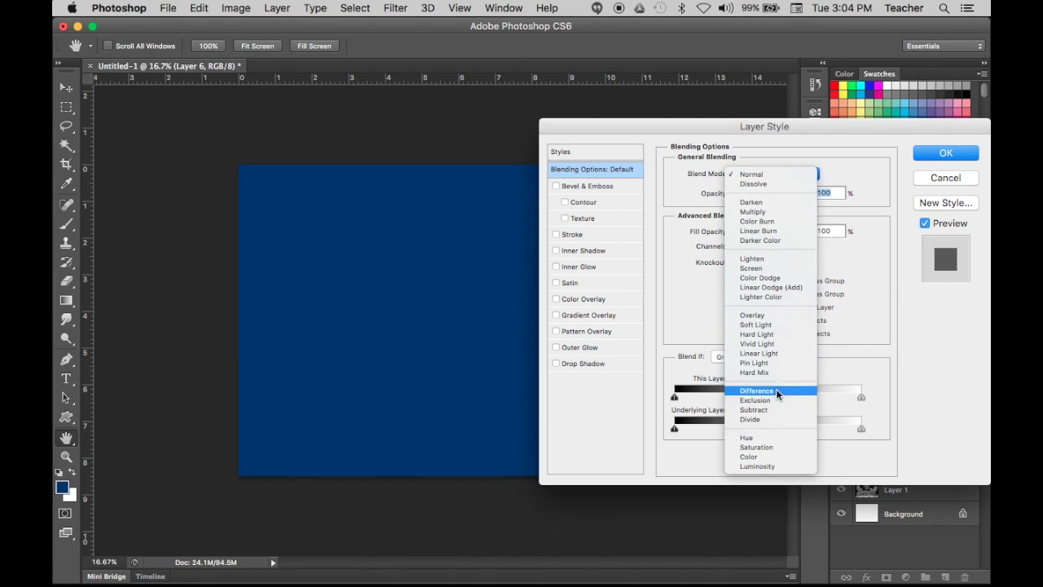
click(761, 315)
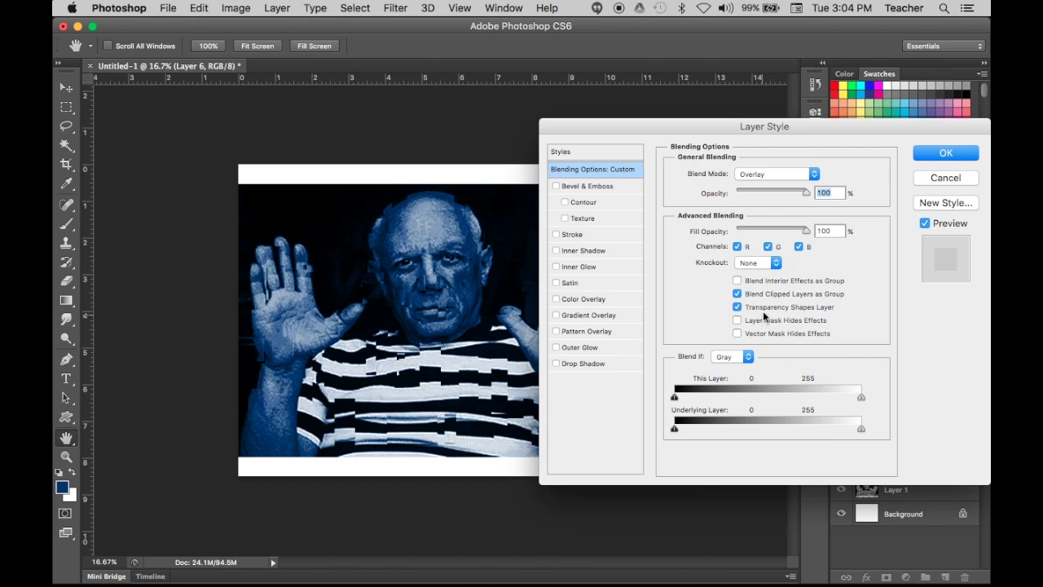
click(809, 173)
click(802, 185)
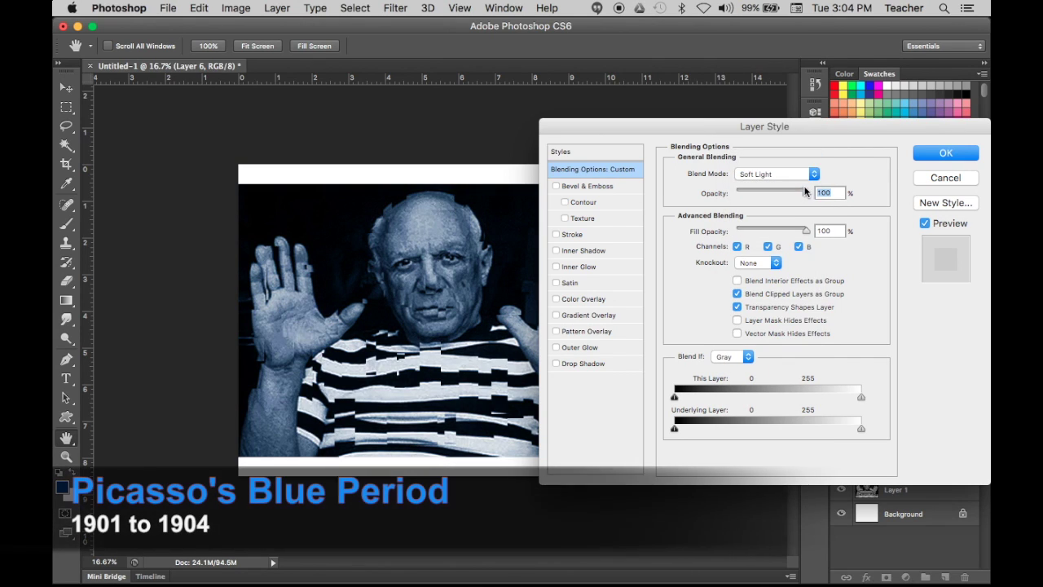
click(817, 175)
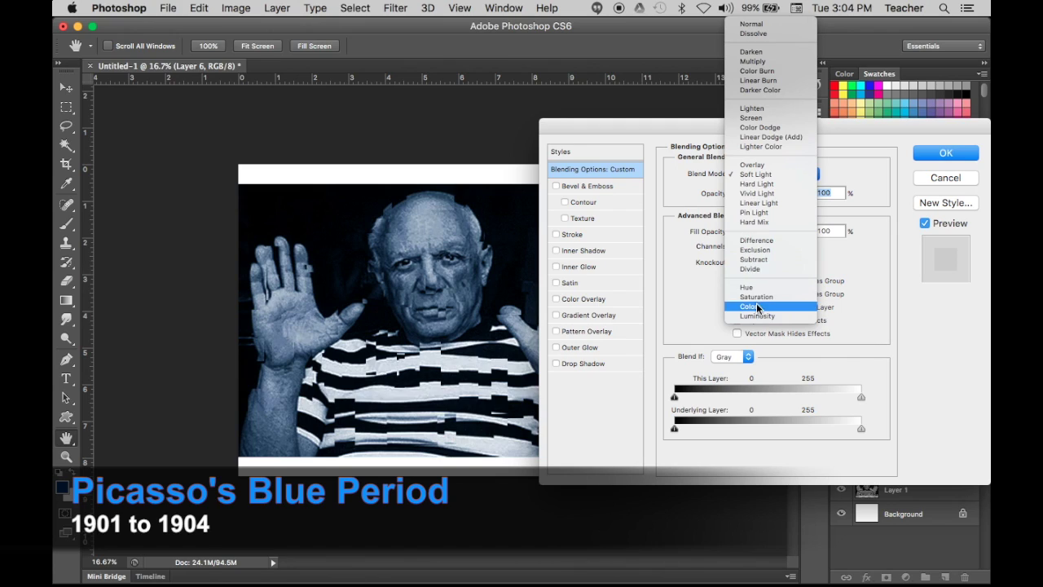
click(757, 306)
click(811, 178)
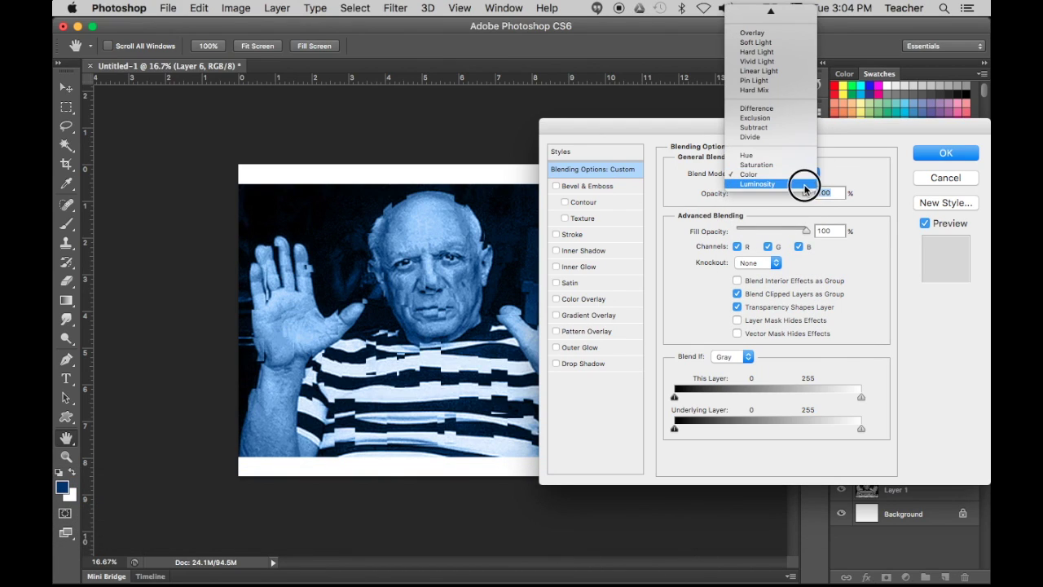
click(809, 180)
click(818, 174)
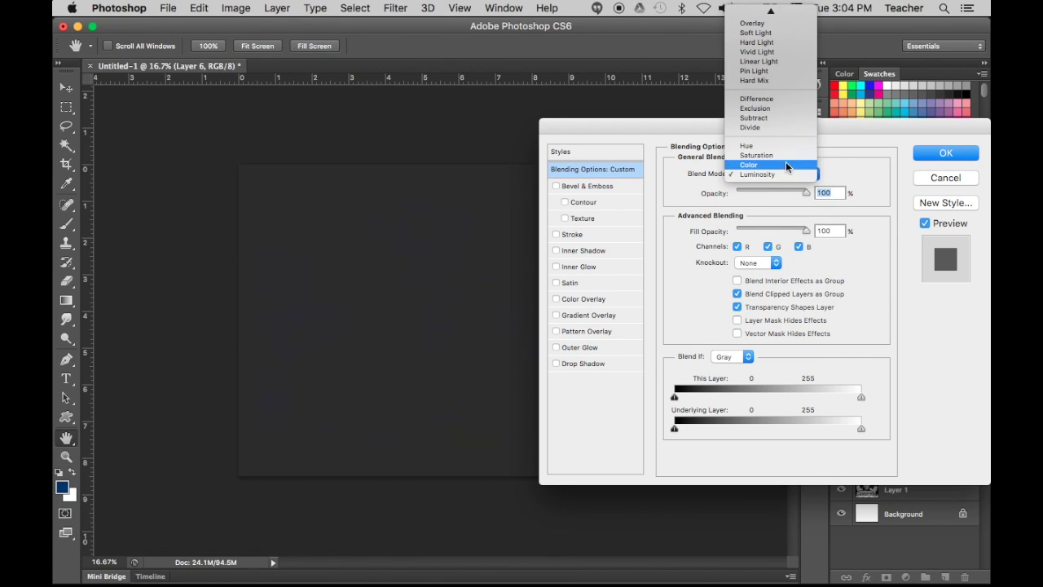
click(783, 33)
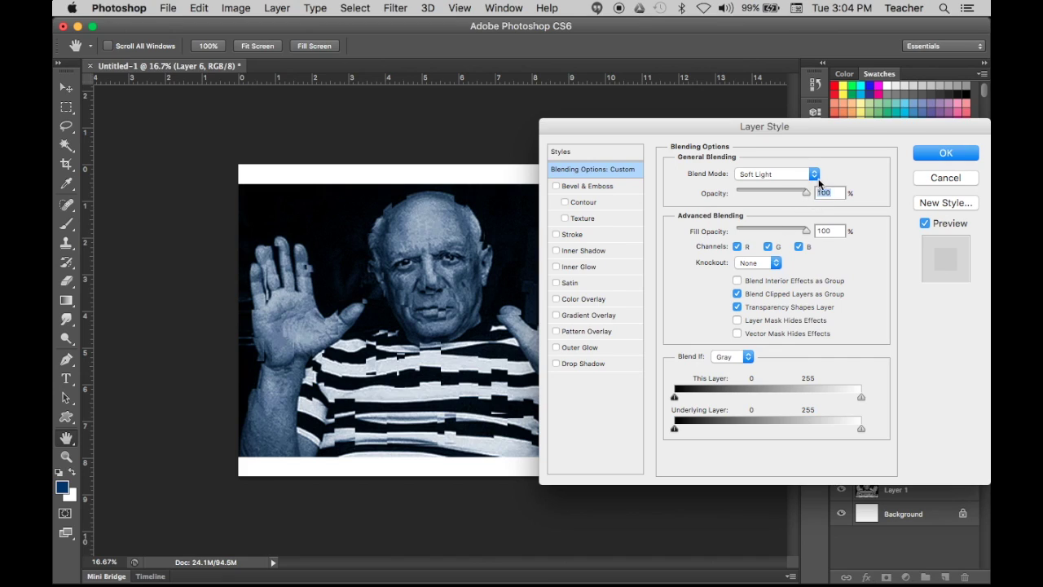
- Compare Overlay and Hard Light, then apply Soft Light to Layer 6
click(815, 175)
click(804, 169)
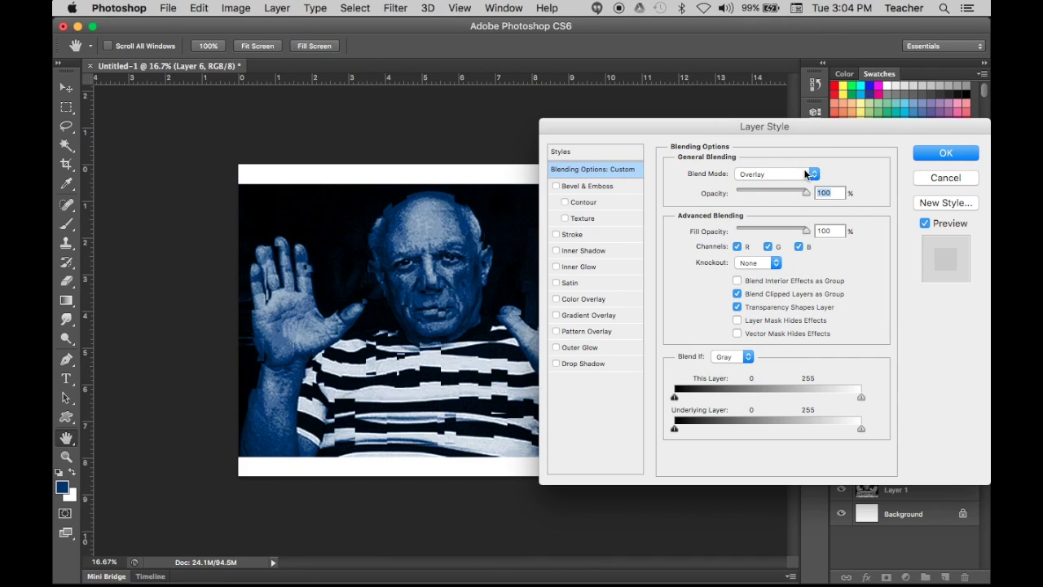
click(814, 174)
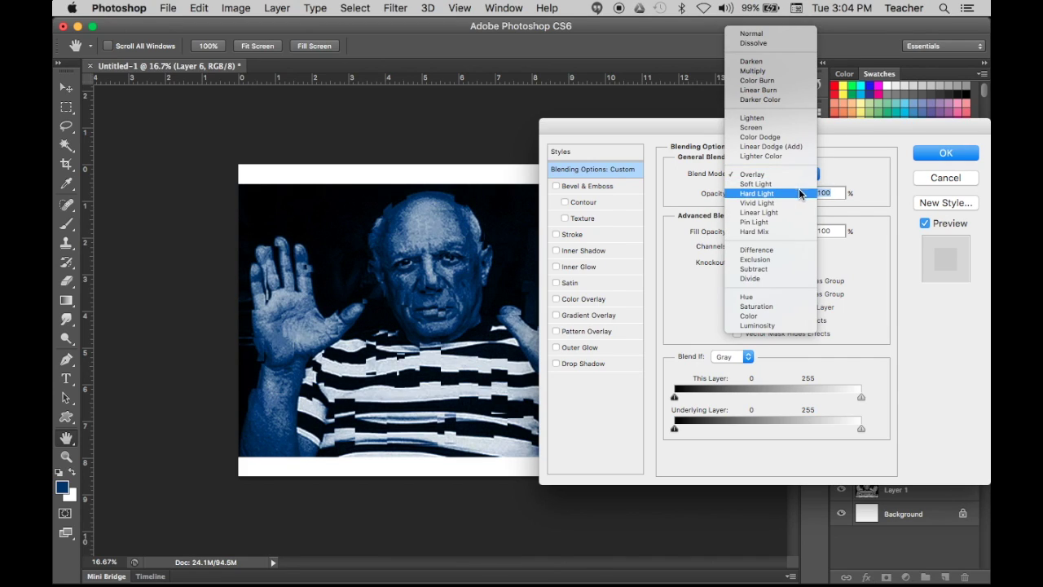
click(803, 194)
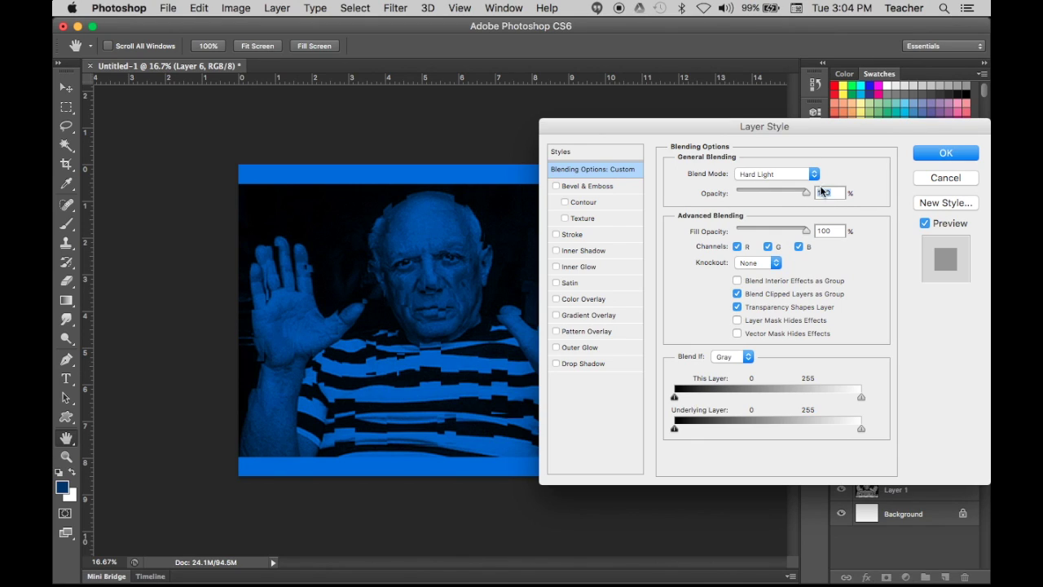
click(813, 174)
click(800, 165)
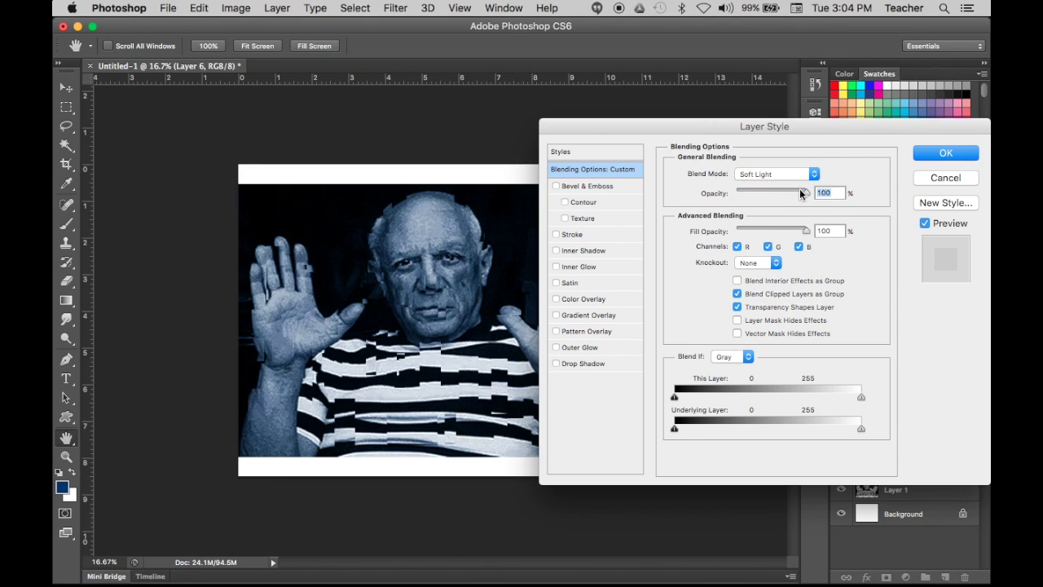
click(926, 153)
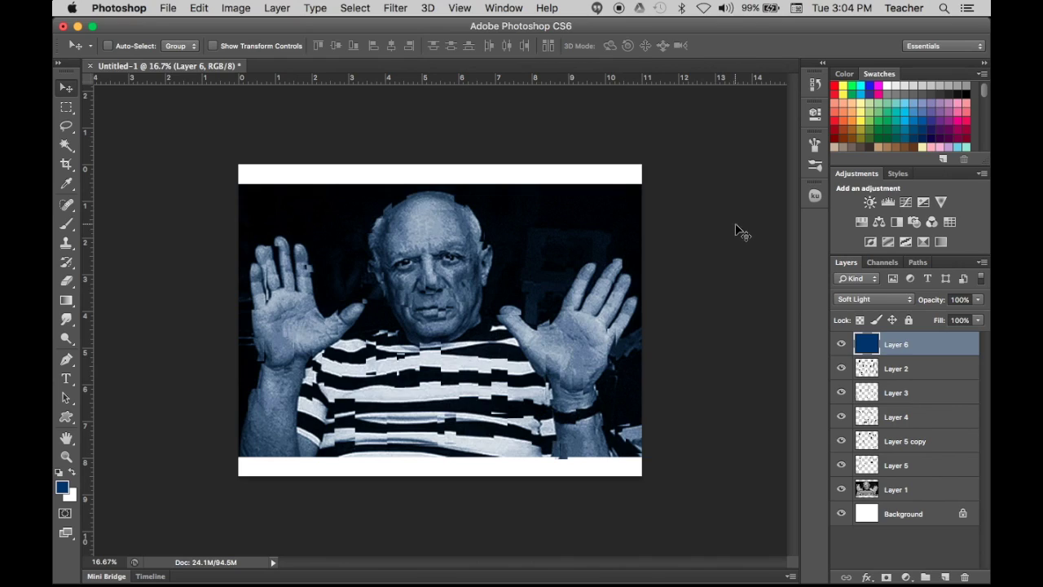